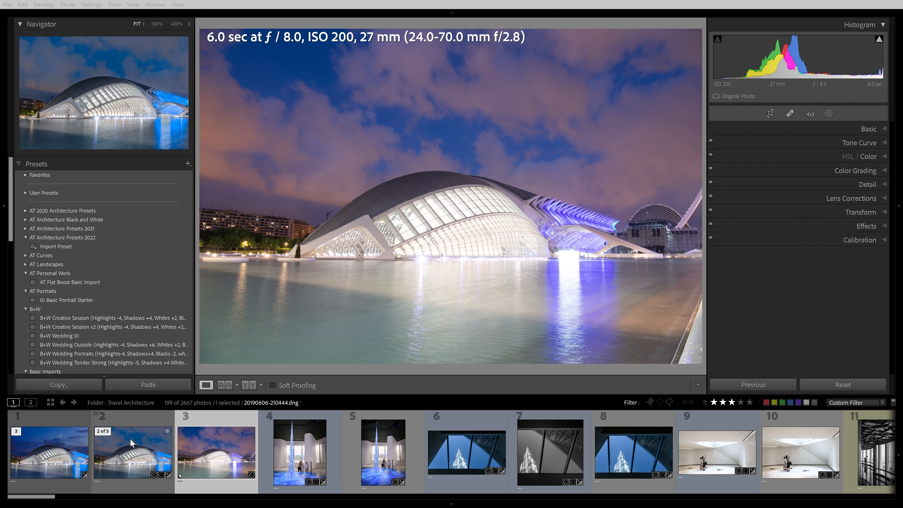
# Compare the two edited versions with the unedited raw copy in the filmstrip, ending on the raw copy
pyautogui.click(128, 456)
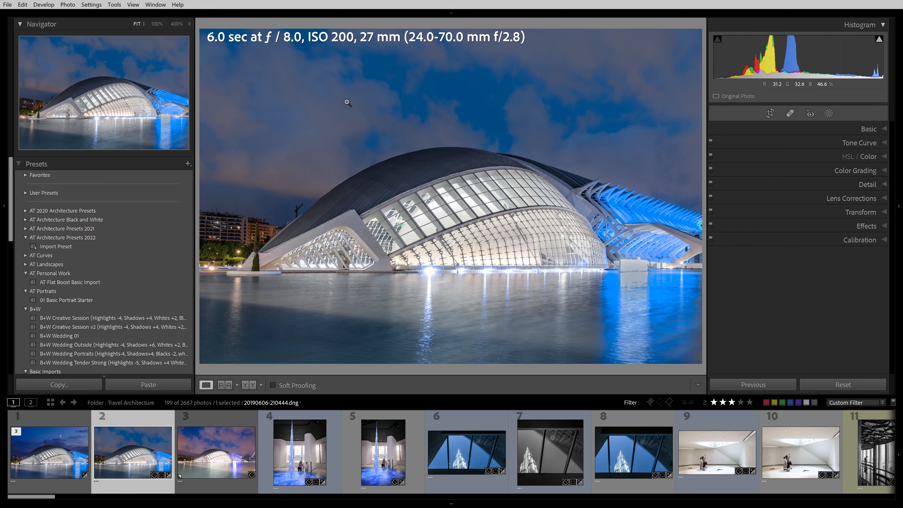
pyautogui.click(41, 447)
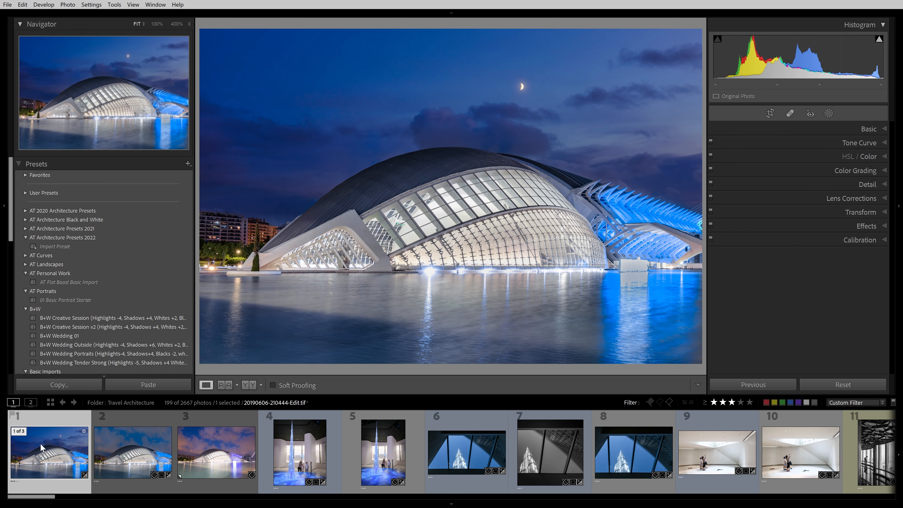
pyautogui.click(213, 450)
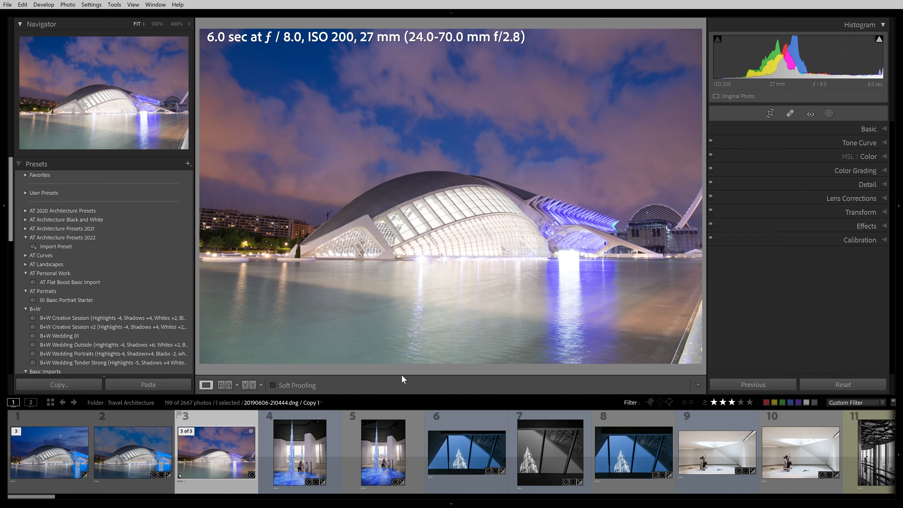
# Open the Basic panel and set the photo's profile to Camera Neutral
pyautogui.press('F7')
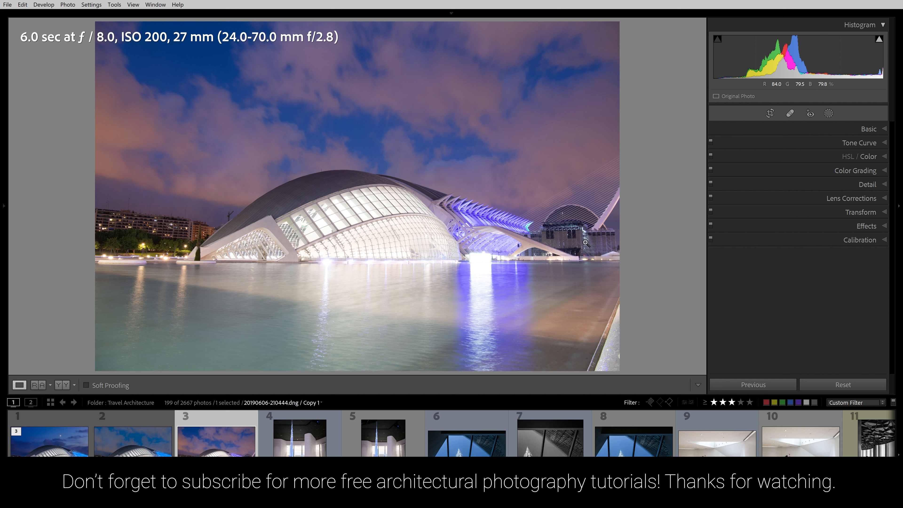
pyautogui.click(840, 132)
pyautogui.click(751, 160)
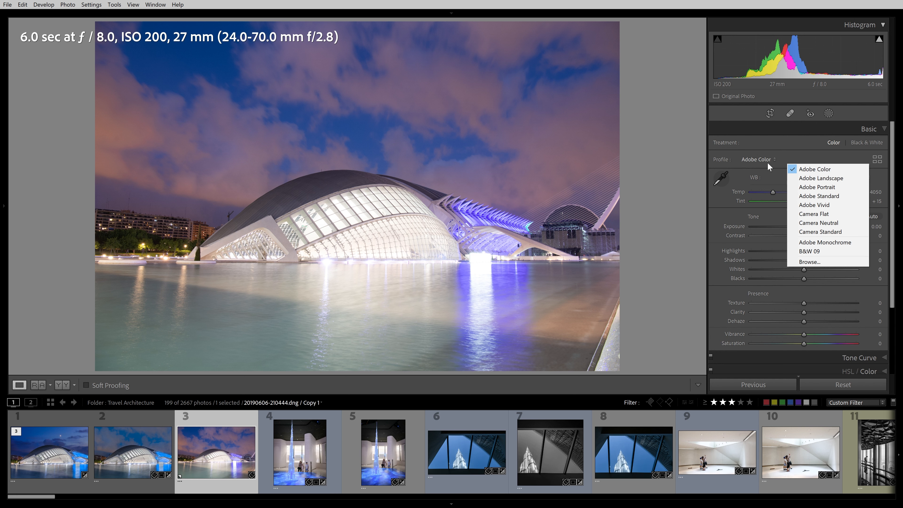
pyautogui.click(828, 223)
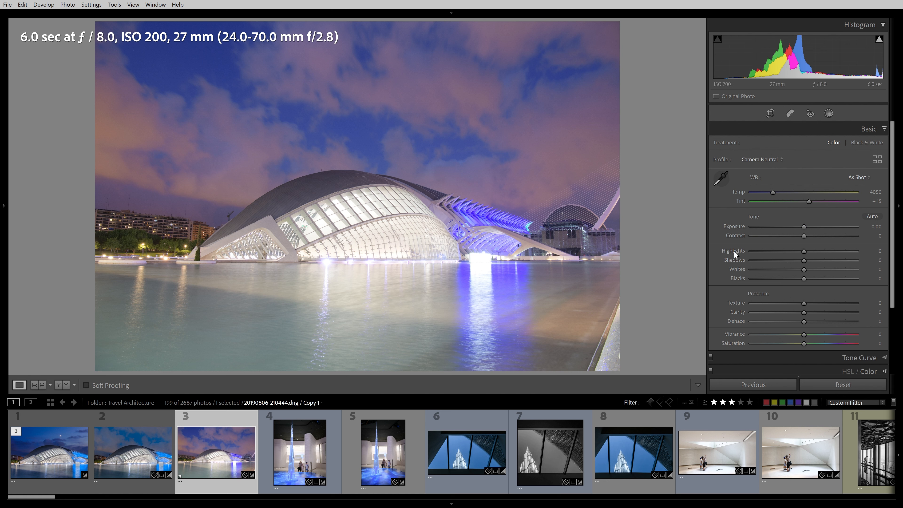
# Try Contrast at +100 and reset it to 0
pyautogui.moveTo(804, 234); pyautogui.dragTo(858, 241)
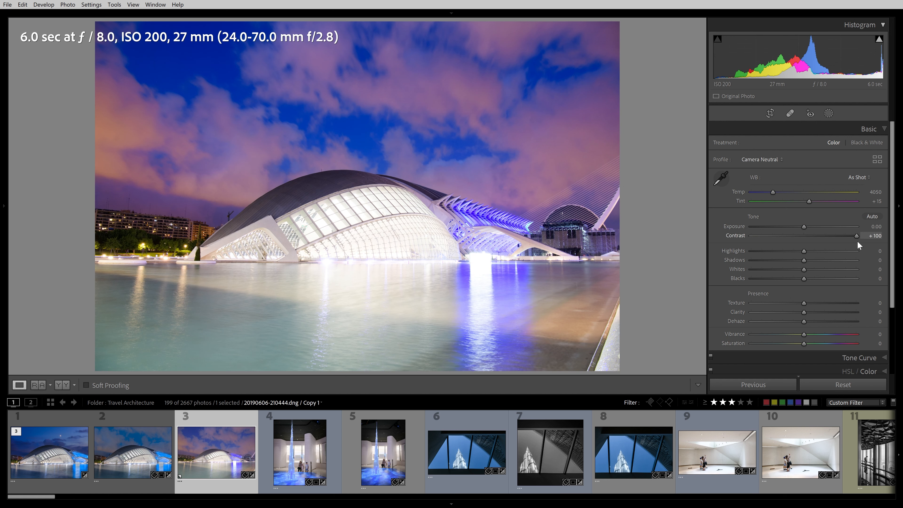
pyautogui.doubleClick(854, 238)
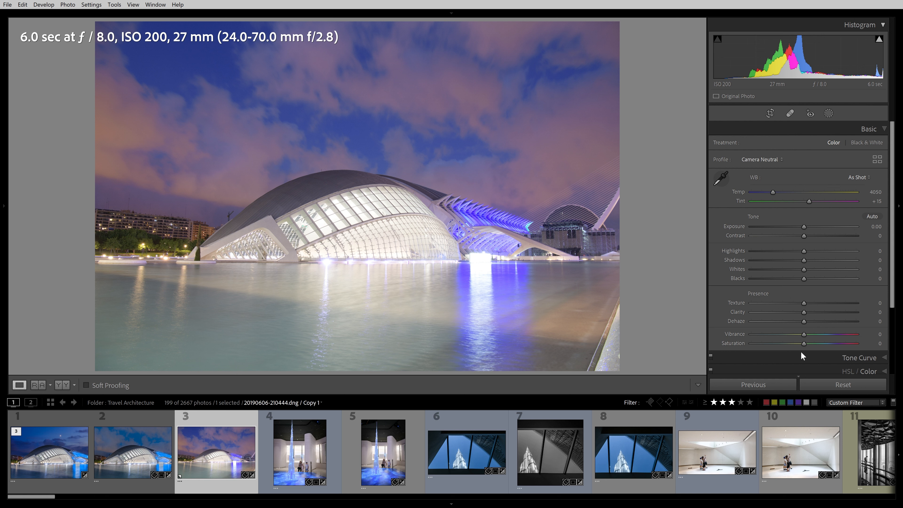
pyautogui.scroll(-2, 804, 294)
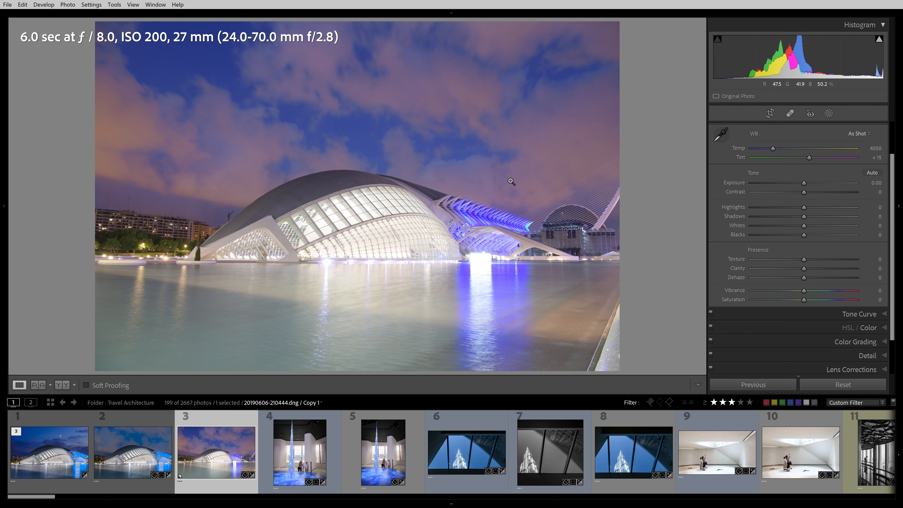
pyautogui.scroll(2, 802, 254)
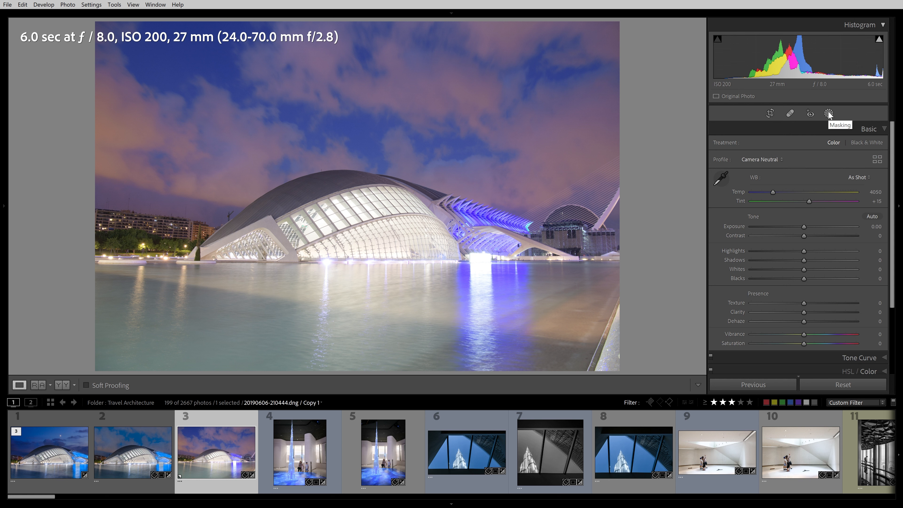
# Set the white balance to Temp 3451 and Tint −6, first sampling several spots on the building with the eyedropper
pyautogui.click(721, 178)
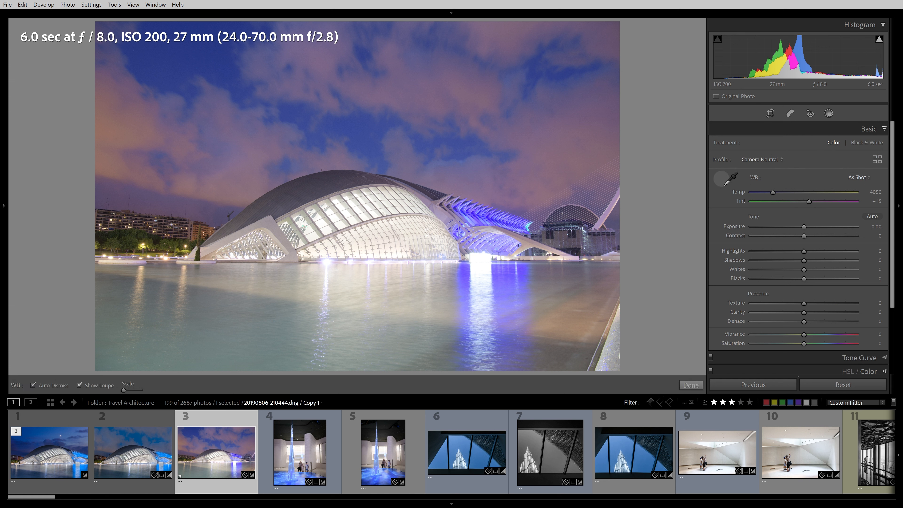
pyautogui.click(522, 244)
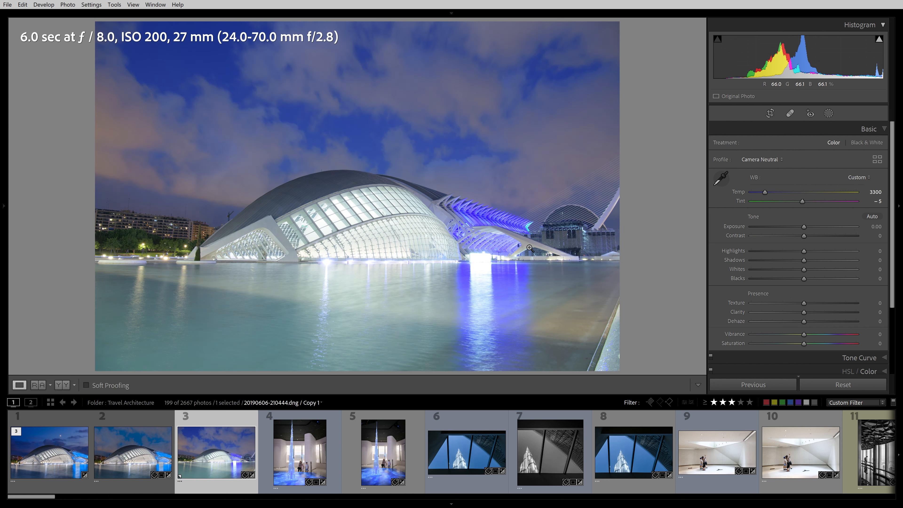
pyautogui.click(722, 177)
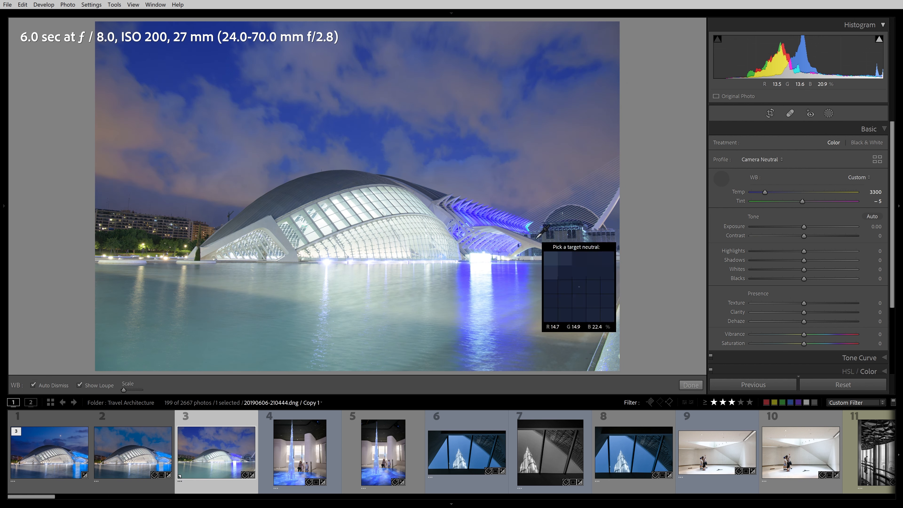
pyautogui.click(276, 231)
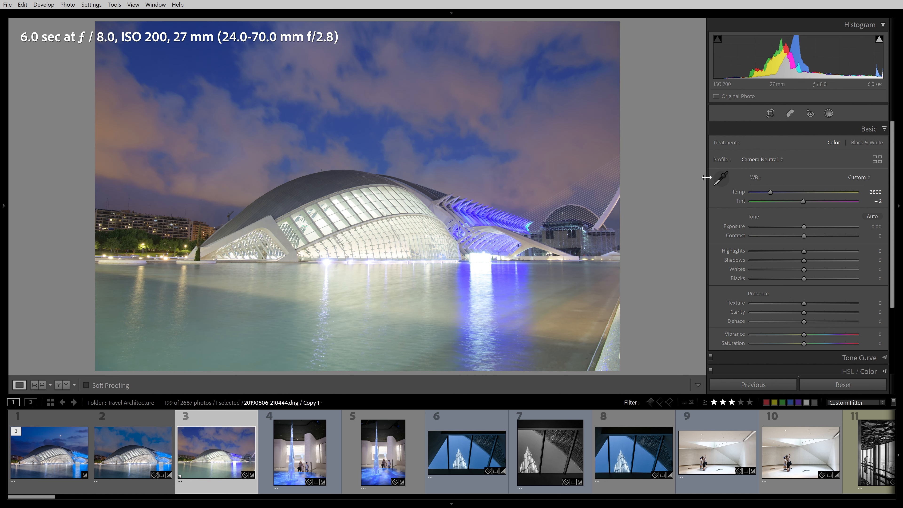
pyautogui.click(721, 178)
pyautogui.click(605, 218)
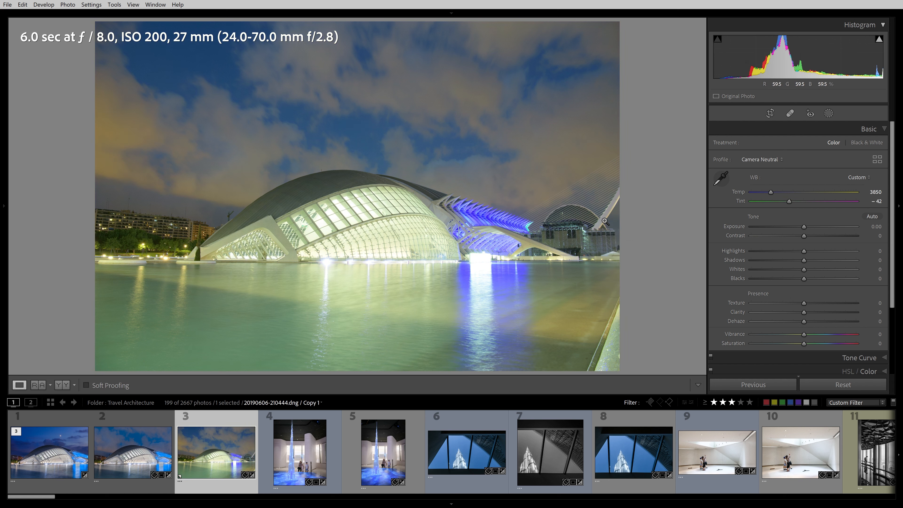
pyautogui.click(721, 178)
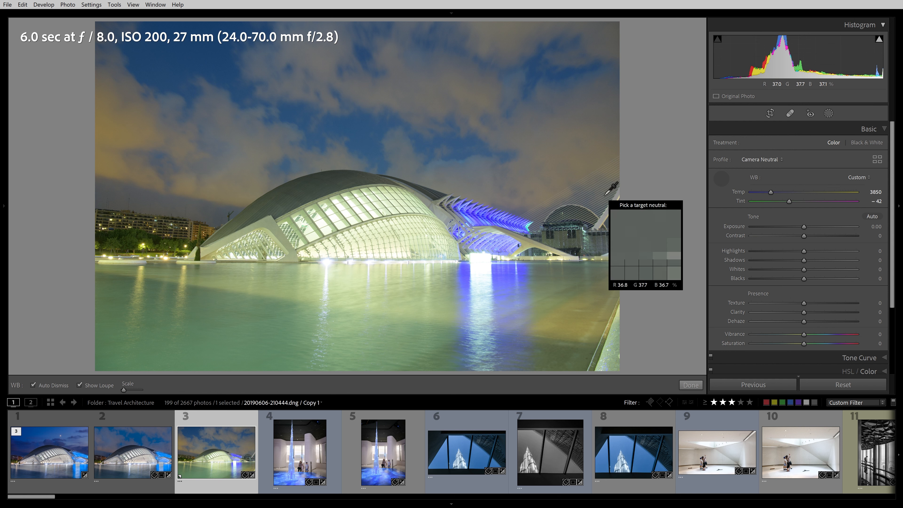
pyautogui.click(261, 230)
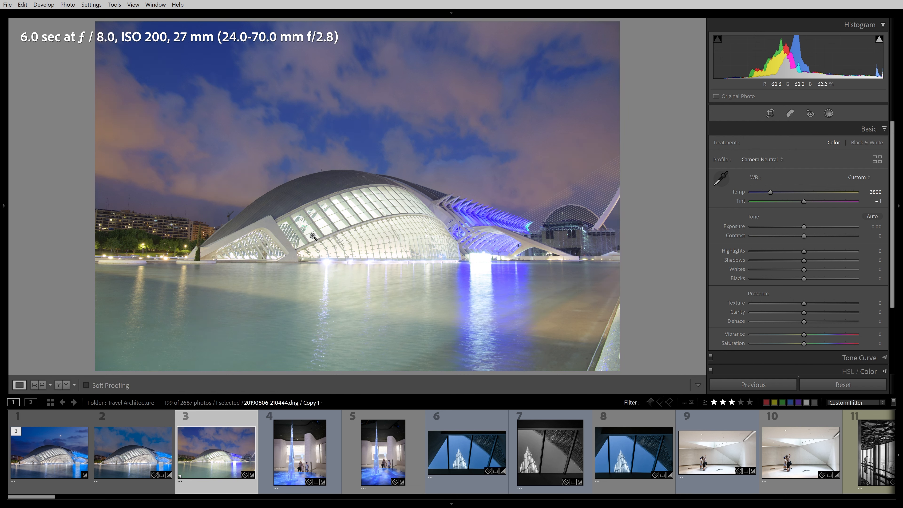
pyautogui.click(721, 178)
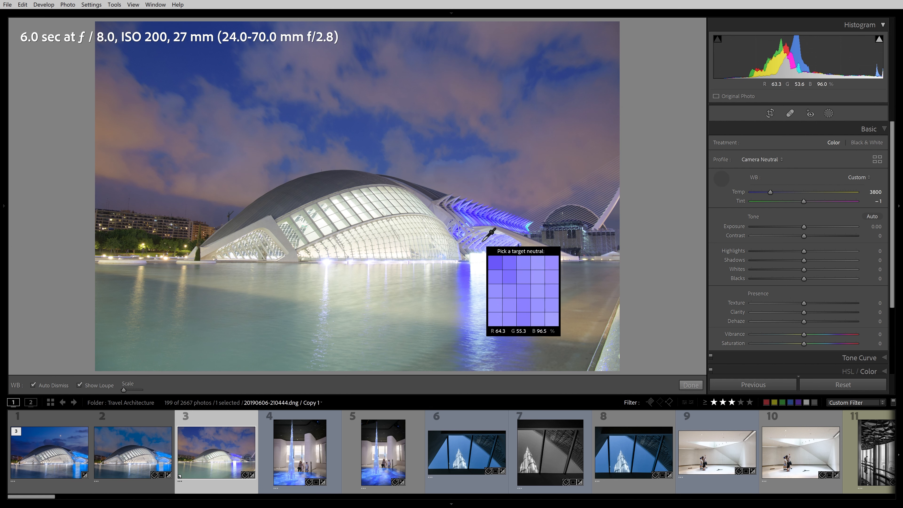
pyautogui.click(445, 213)
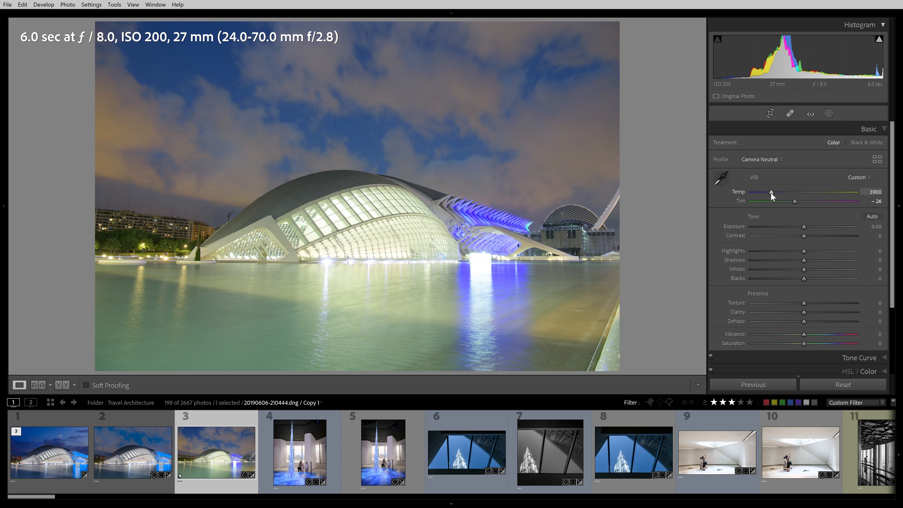
pyautogui.moveTo(770, 192); pyautogui.dragTo(802, 202)
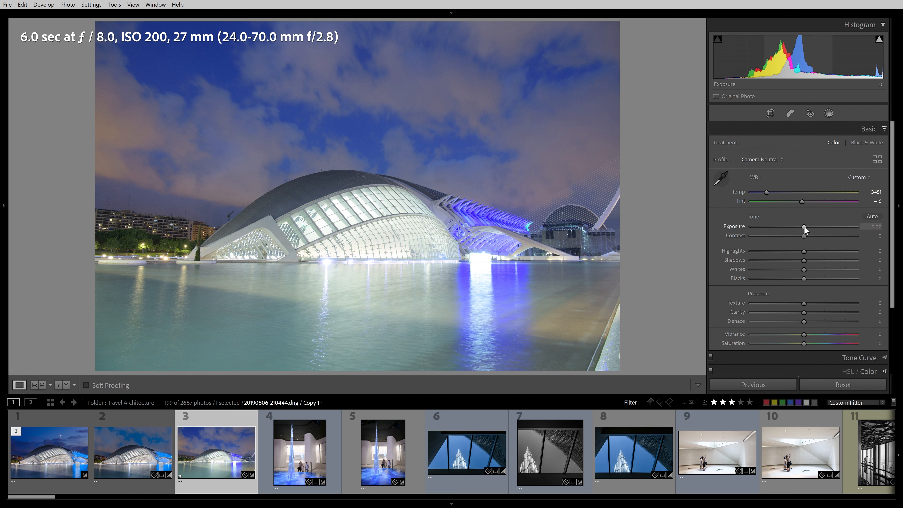
# Inspect the bright lights zoomed in with Exposure at −5.00 and reset Exposure to 0
pyautogui.moveTo(805, 227); pyautogui.dragTo(751, 232)
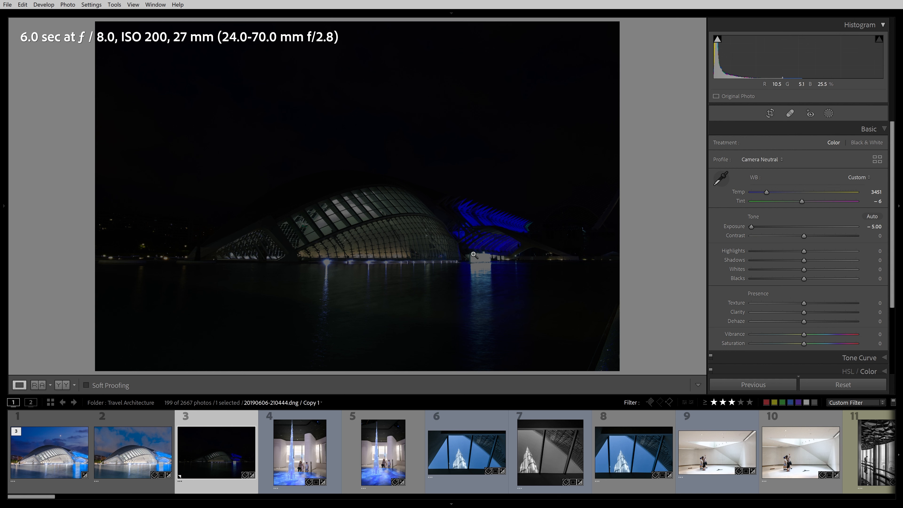
pyautogui.click(429, 239)
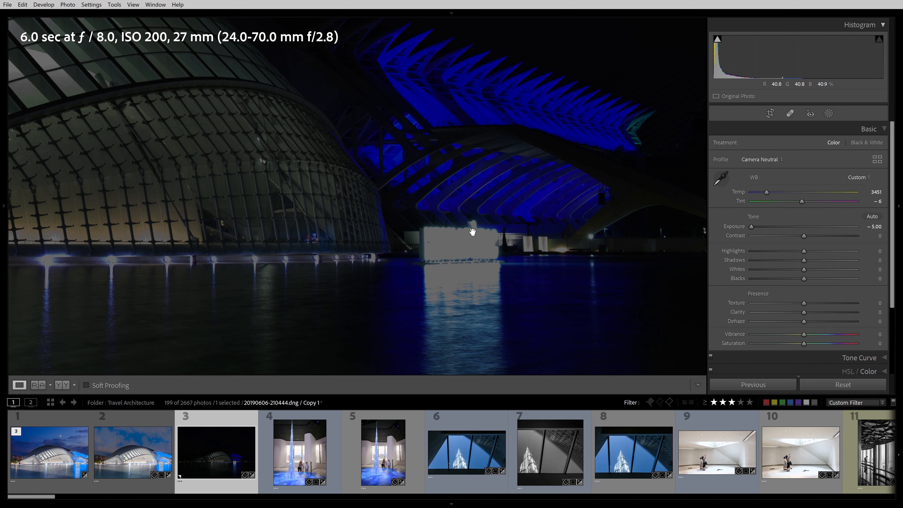
pyautogui.moveTo(254, 226); pyautogui.dragTo(602, 190)
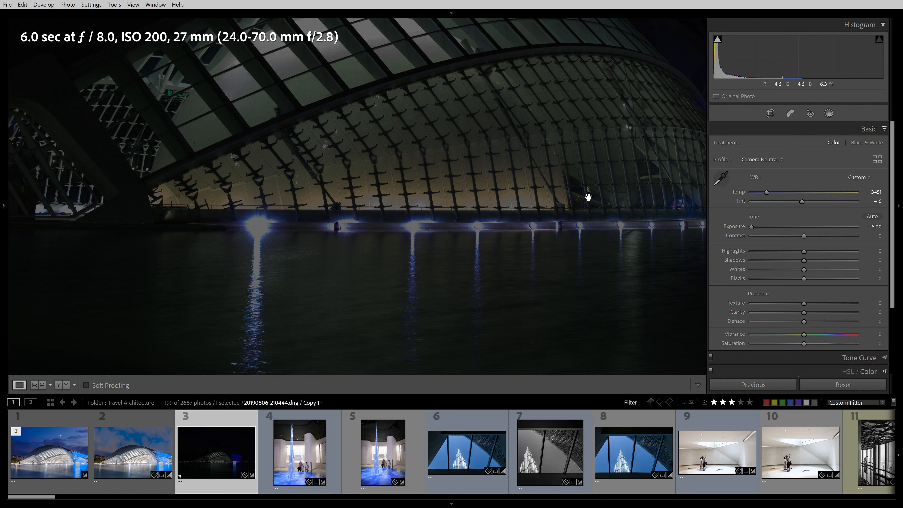
pyautogui.doubleClick(751, 227)
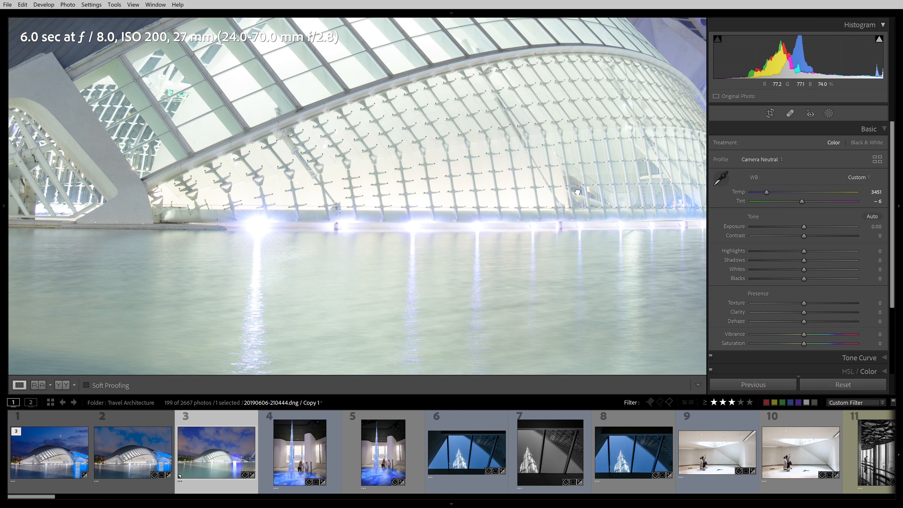
pyautogui.click(577, 192)
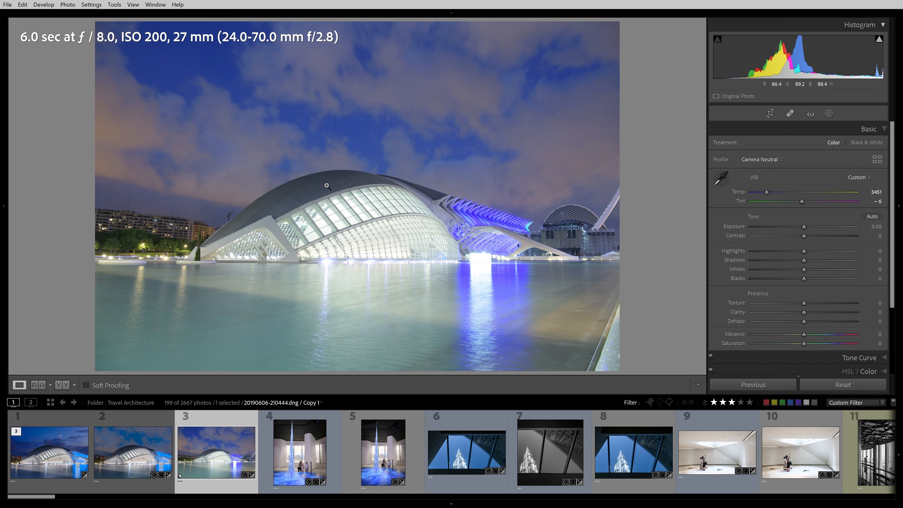
# Set Exposure to −0.63, Highlights −56, Shadows +18, Whites +20 and Blacks −30
pyautogui.moveTo(804, 226); pyautogui.dragTo(792, 228)
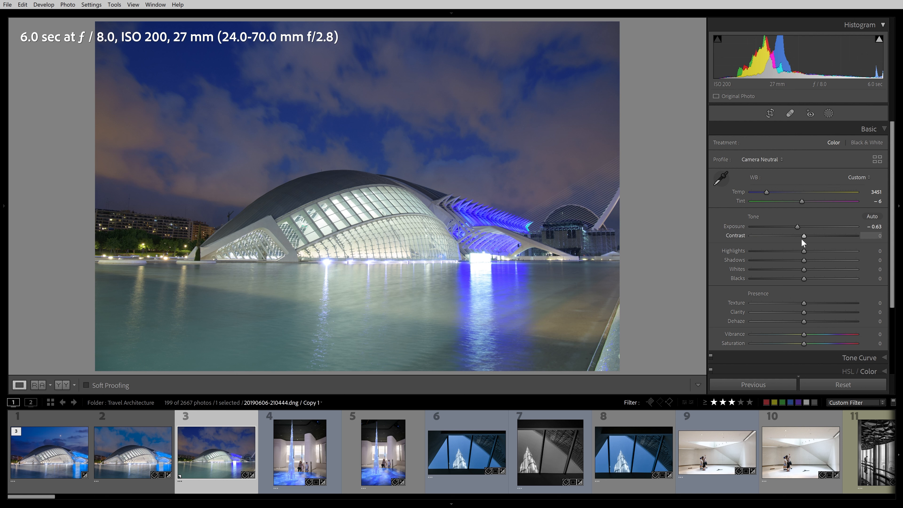
pyautogui.moveTo(803, 250); pyautogui.dragTo(789, 279)
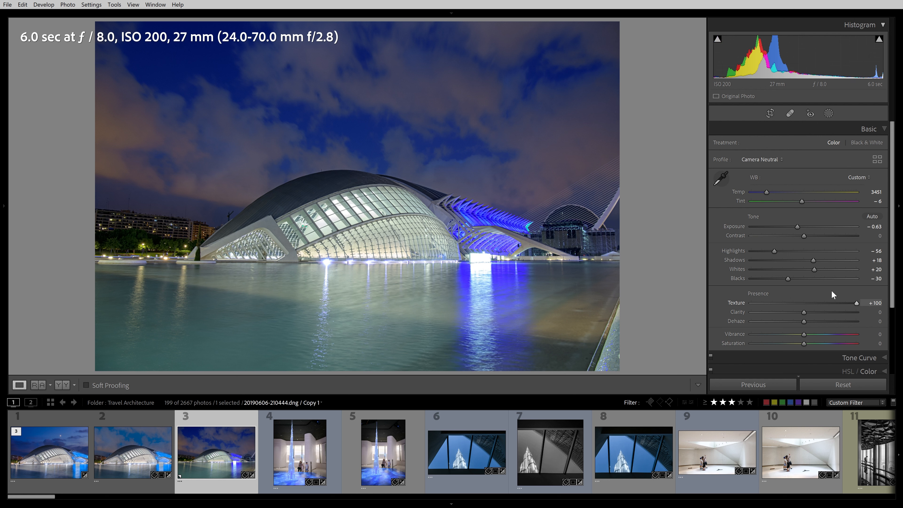
# Check Texture at +100 zoomed in on the structure and reset Texture to 0
pyautogui.click(484, 220)
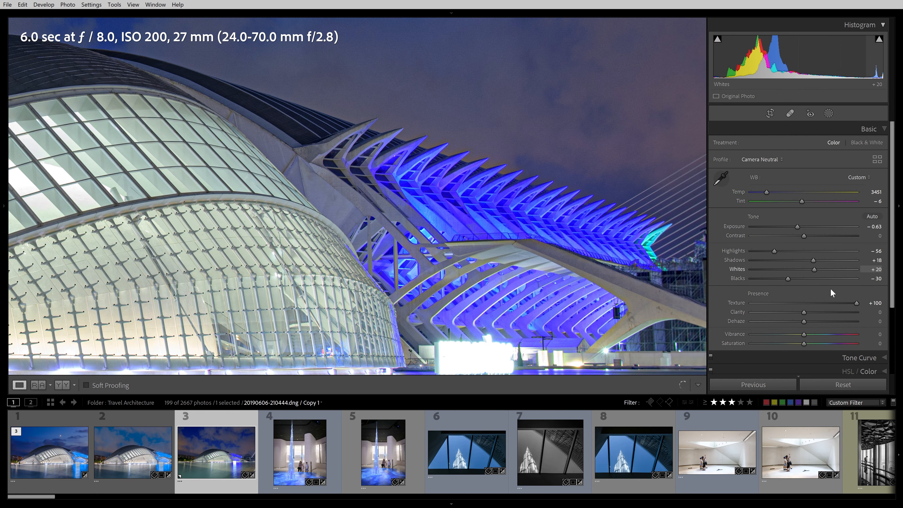
pyautogui.doubleClick(856, 303)
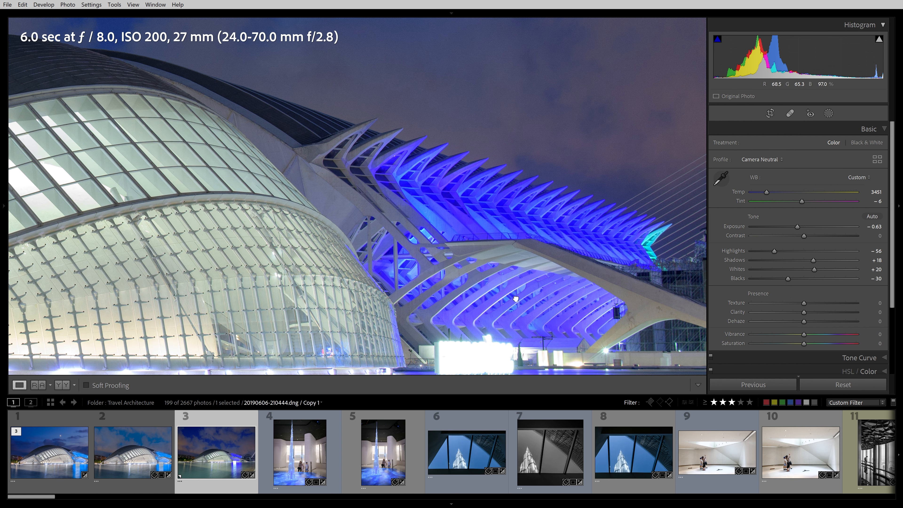
pyautogui.click(545, 325)
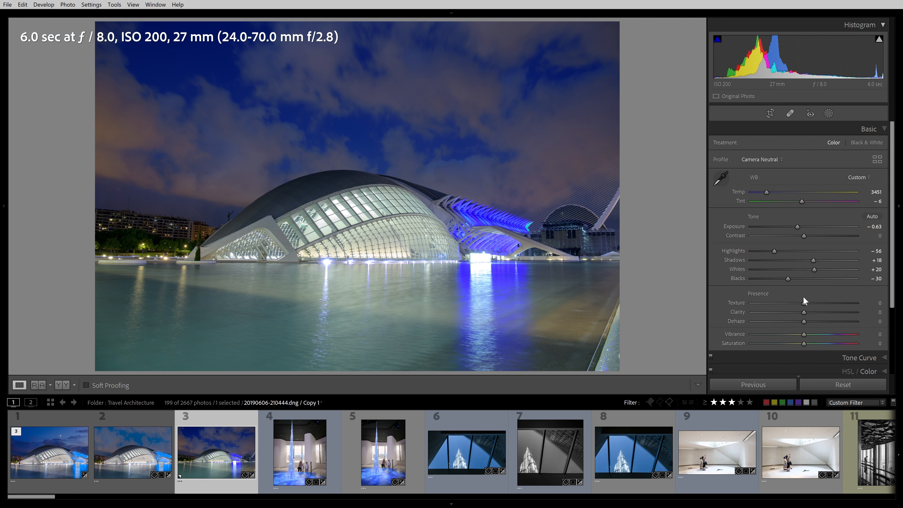
# Set Clarity to +20
pyautogui.moveTo(803, 312); pyautogui.dragTo(854, 318)
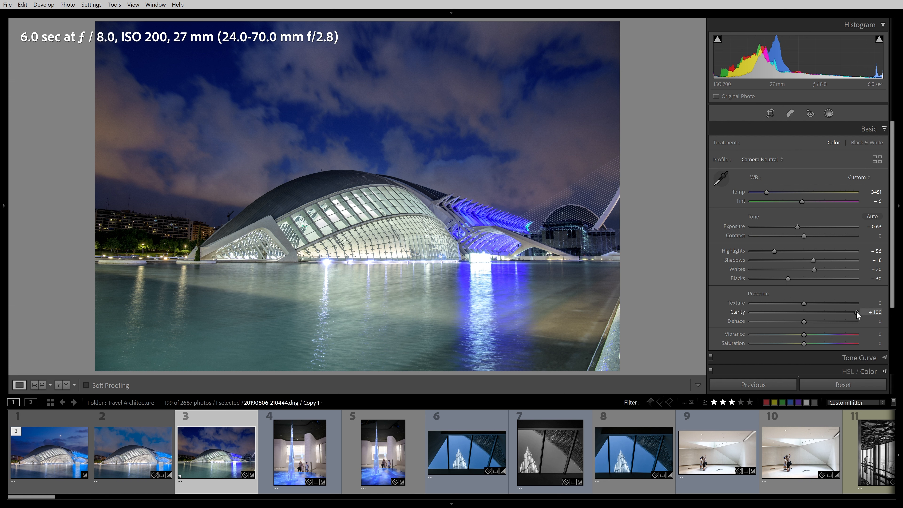
pyautogui.moveTo(857, 312); pyautogui.dragTo(836, 312)
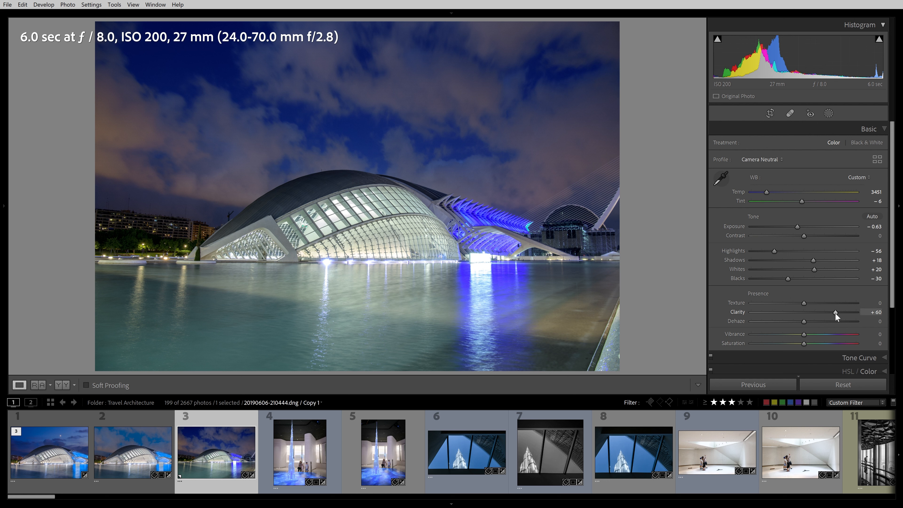
pyautogui.moveTo(836, 312); pyautogui.dragTo(814, 312)
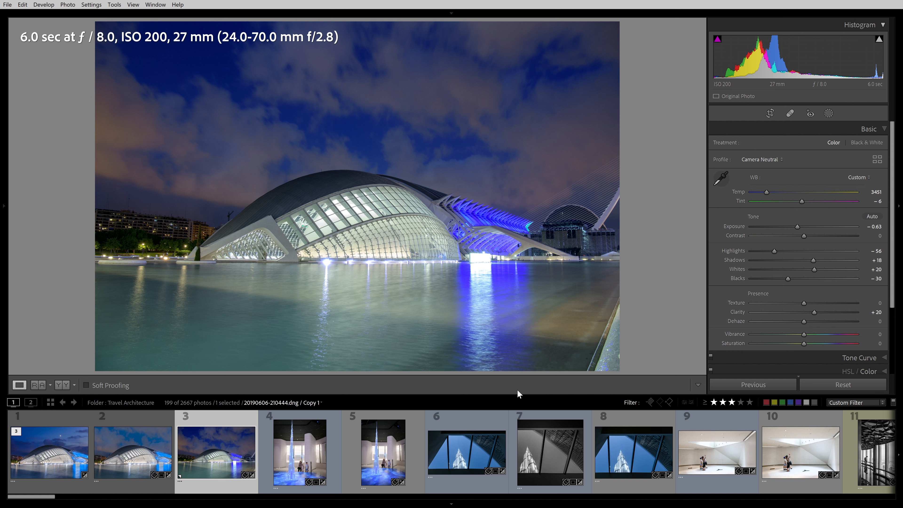
# Hide the toolbar and the filmstrip to view the edited photo larger
pyautogui.press('t')
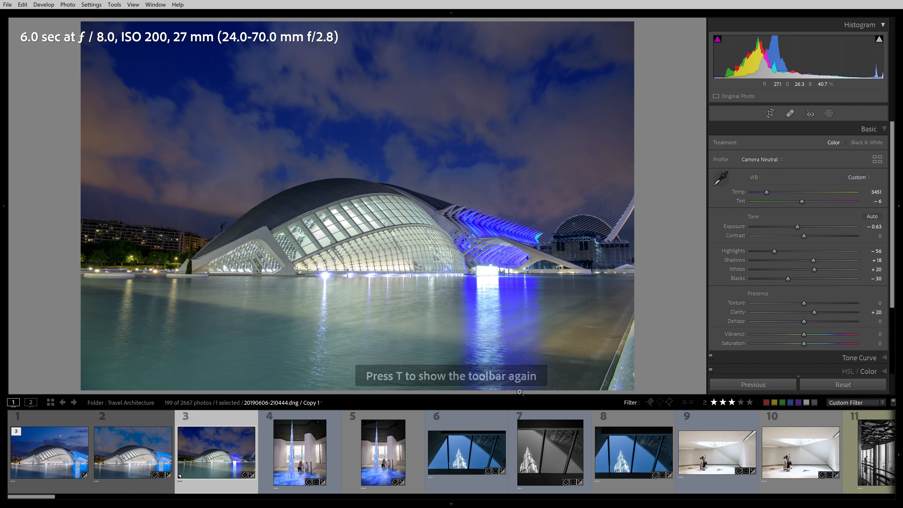
pyautogui.press('F6')
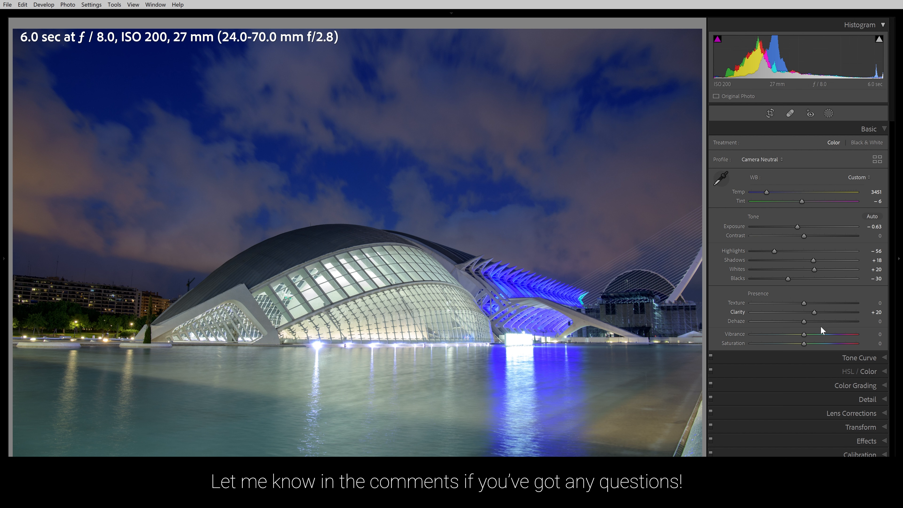
# Set Vibrance to +8 and, after briefly checking Saturation at +100, set Saturation to +14
pyautogui.moveTo(804, 333); pyautogui.dragTo(872, 347)
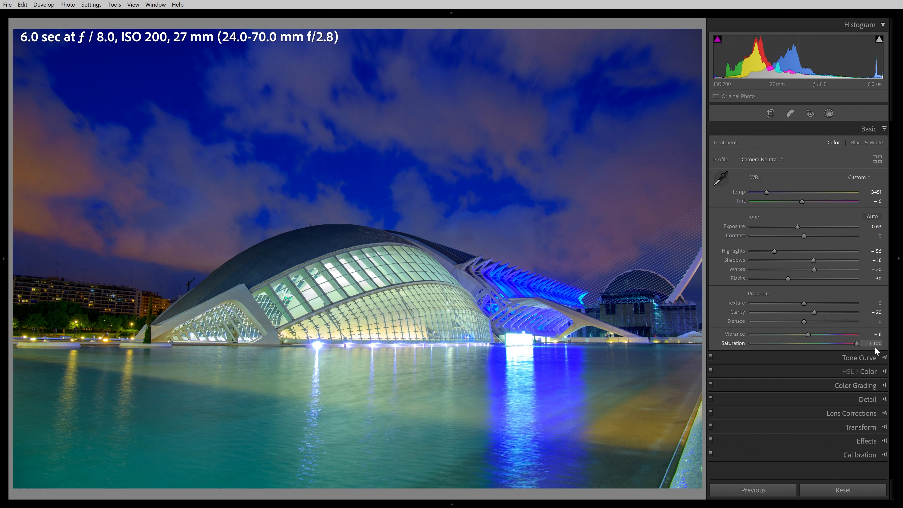
pyautogui.moveTo(864, 347)
pyautogui.mouseDown()
pyautogui.moveTo(808, 347)
pyautogui.moveTo(878, 347)
pyautogui.mouseUp()
pyautogui.click(811, 344)
pyautogui.moveTo(810, 343); pyautogui.dragTo(812, 344)
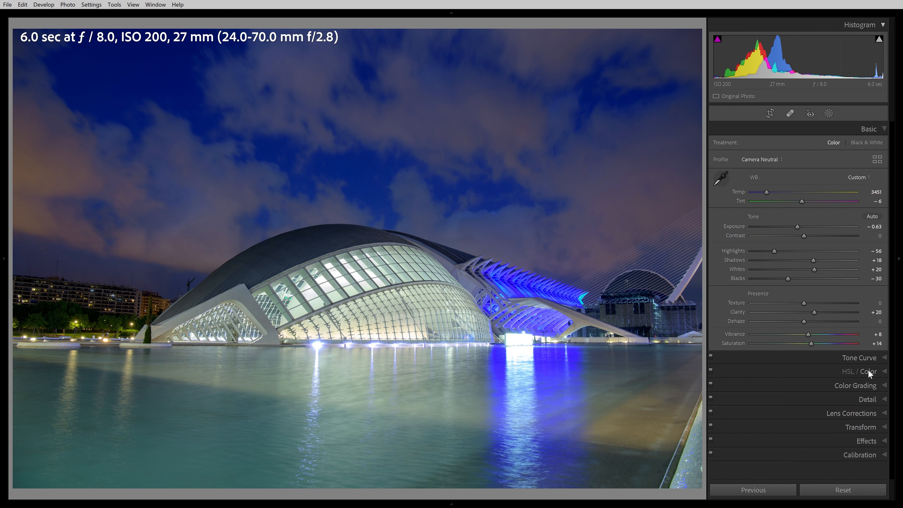
# Open HSL/Color showing all colours and set Red saturation to −43 and Orange saturation to −51
pyautogui.click(887, 373)
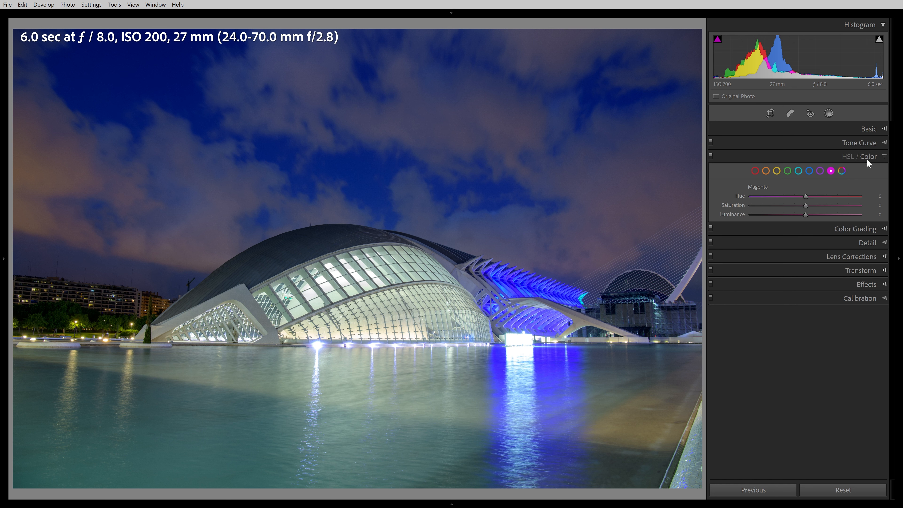
pyautogui.click(841, 171)
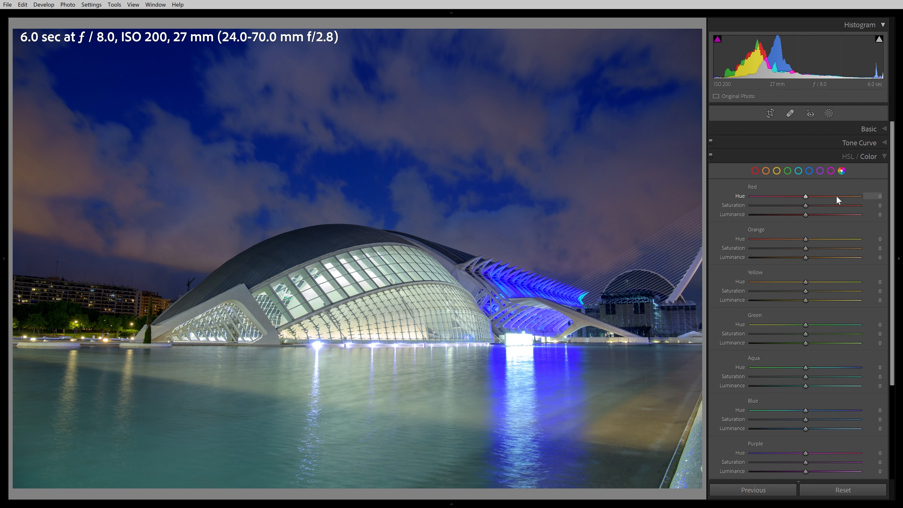
pyautogui.moveTo(782, 247); pyautogui.dragTo(777, 249)
pyautogui.moveTo(802, 203); pyautogui.dragTo(778, 205)
# Set Magenta saturation to −51, Purple hue to −17 and Purple saturation to −20
pyautogui.scroll(-3, 799, 462)
pyautogui.moveTo(804, 442); pyautogui.dragTo(776, 448)
pyautogui.moveTo(806, 399)
pyautogui.mouseDown()
pyautogui.moveTo(786, 405)
pyautogui.moveTo(793, 399)
pyautogui.mouseUp()
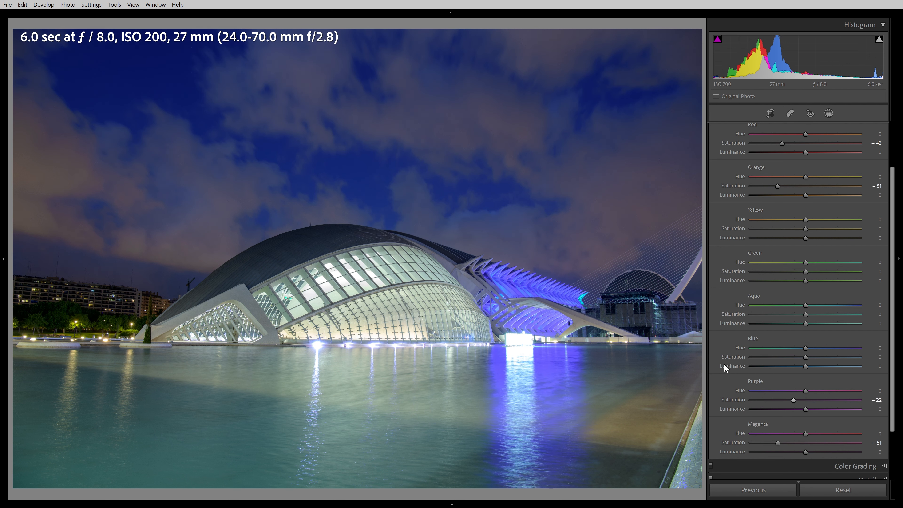
pyautogui.moveTo(795, 400); pyautogui.dragTo(804, 401)
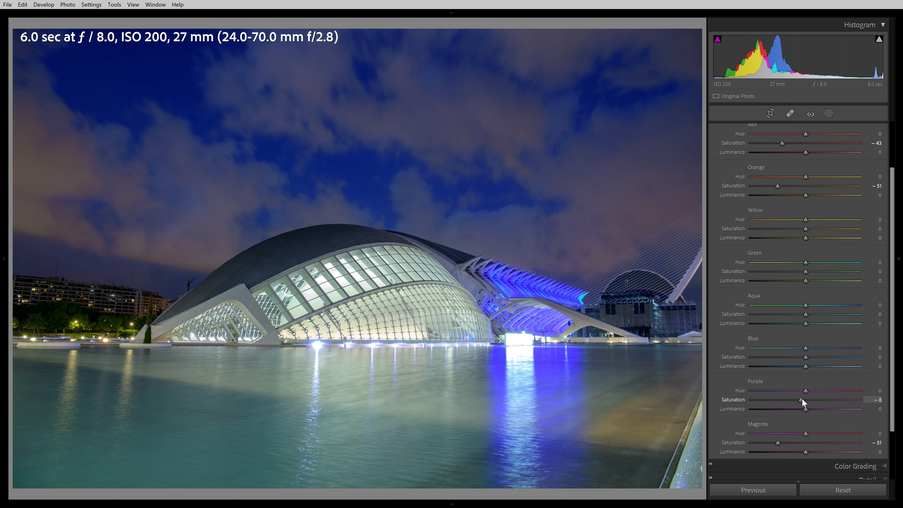
pyautogui.moveTo(802, 390); pyautogui.dragTo(793, 399)
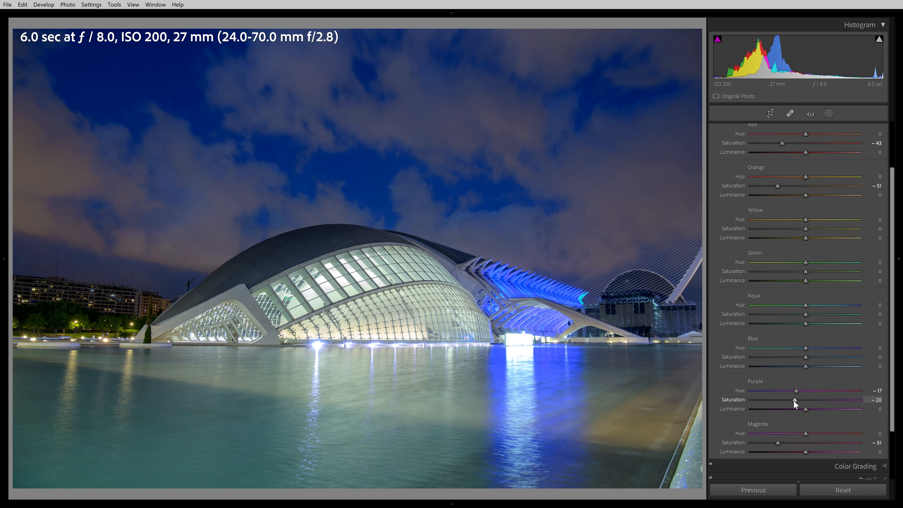
# Open the Detail panel, zoom into the building, and set sharpening Amount to 121 and Radius to 1.9
pyautogui.scroll(-3, 825, 377)
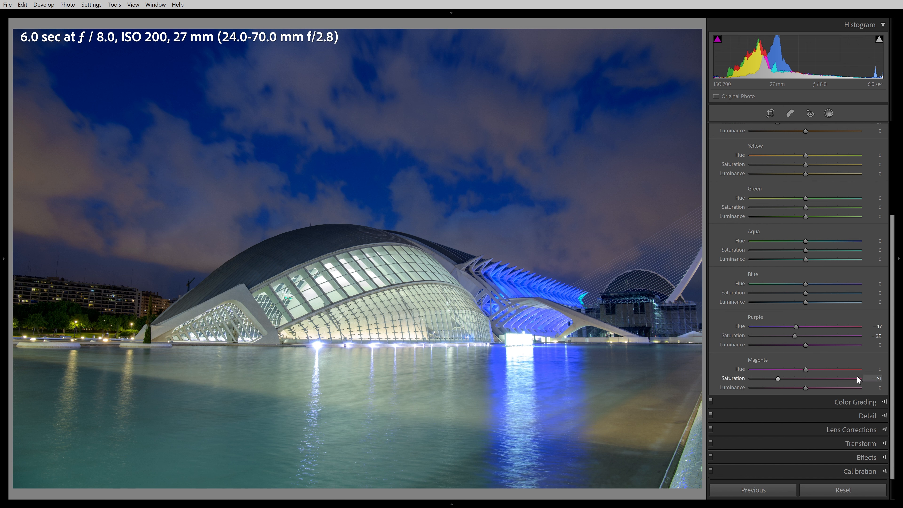
pyautogui.click(883, 402)
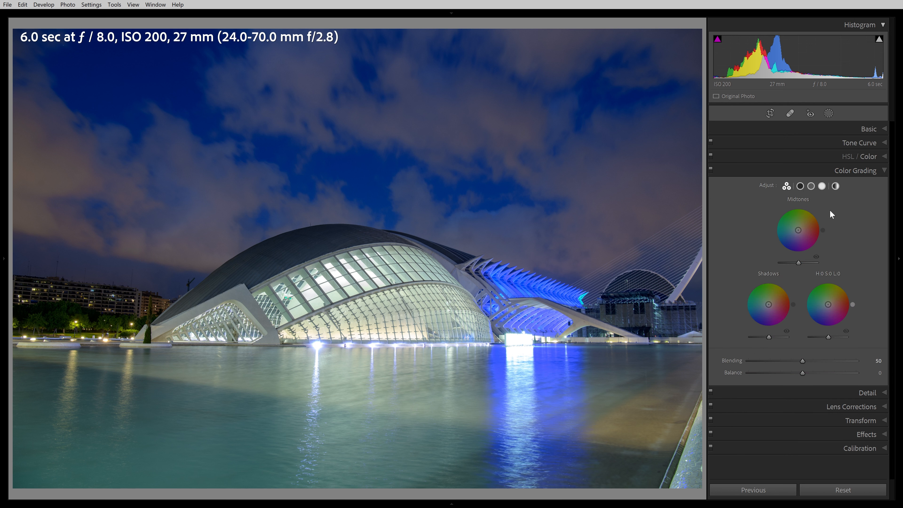
pyautogui.click(872, 395)
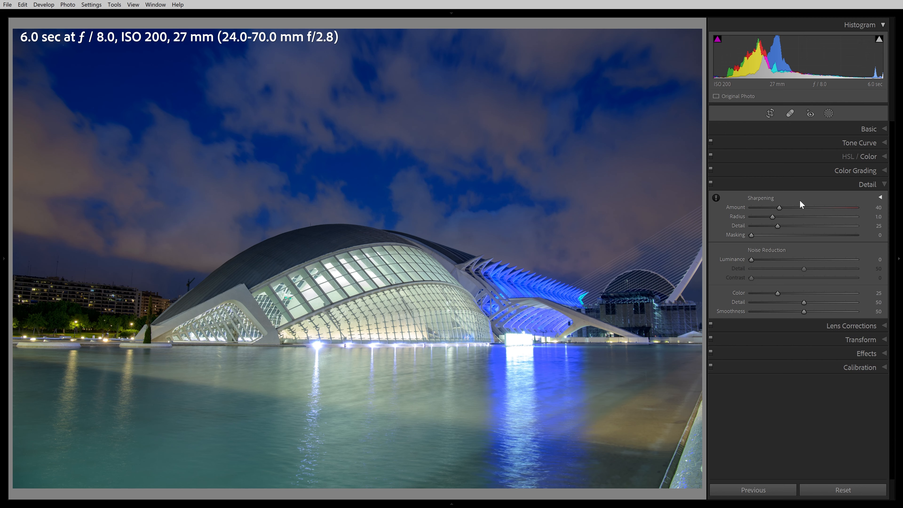
pyautogui.click(410, 287)
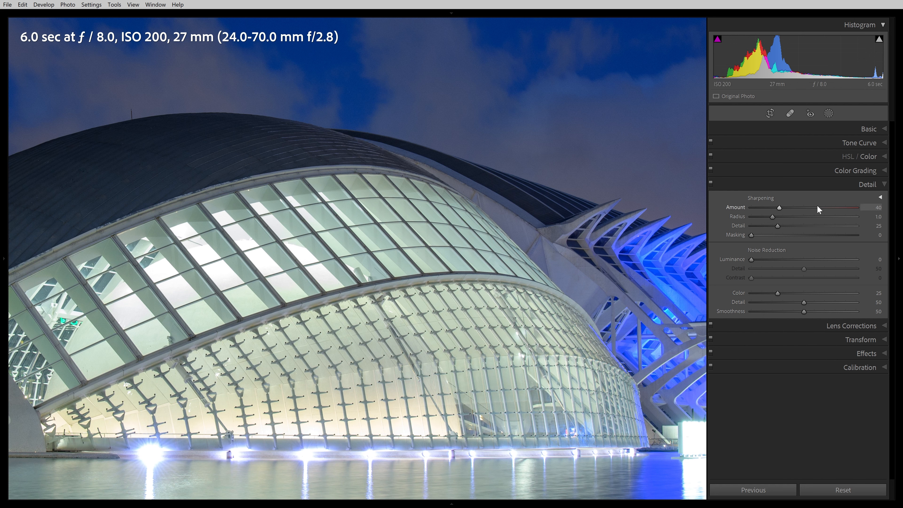
pyautogui.click(787, 217)
pyautogui.moveTo(800, 217); pyautogui.dragTo(802, 217)
pyautogui.moveTo(833, 208); pyautogui.dragTo(842, 210)
pyautogui.click(810, 217)
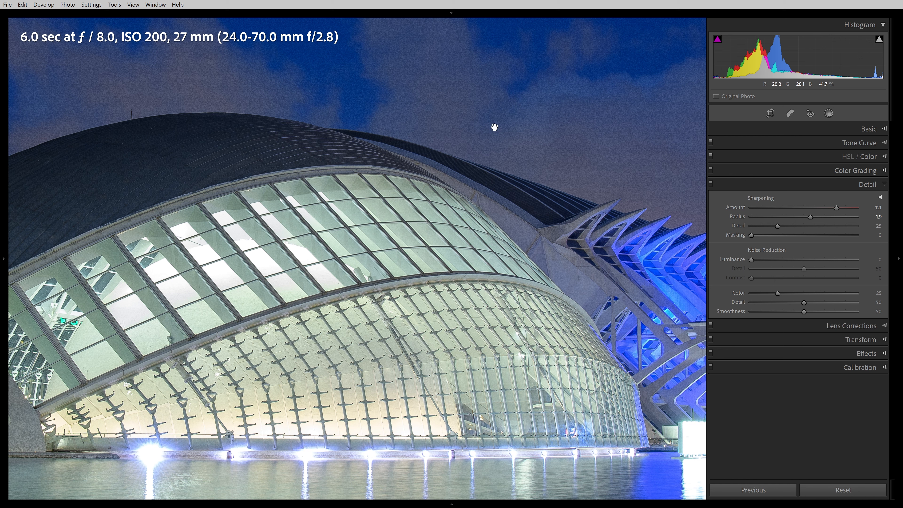
# Try Luminance noise reduction at 42 and sharpening Masking at 20
pyautogui.moveTo(752, 260); pyautogui.dragTo(795, 269)
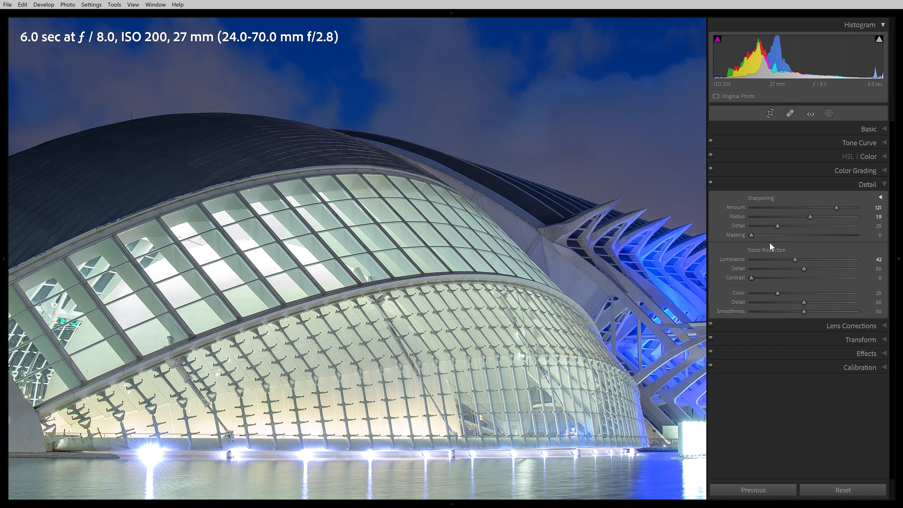
pyautogui.moveTo(764, 239); pyautogui.dragTo(751, 261)
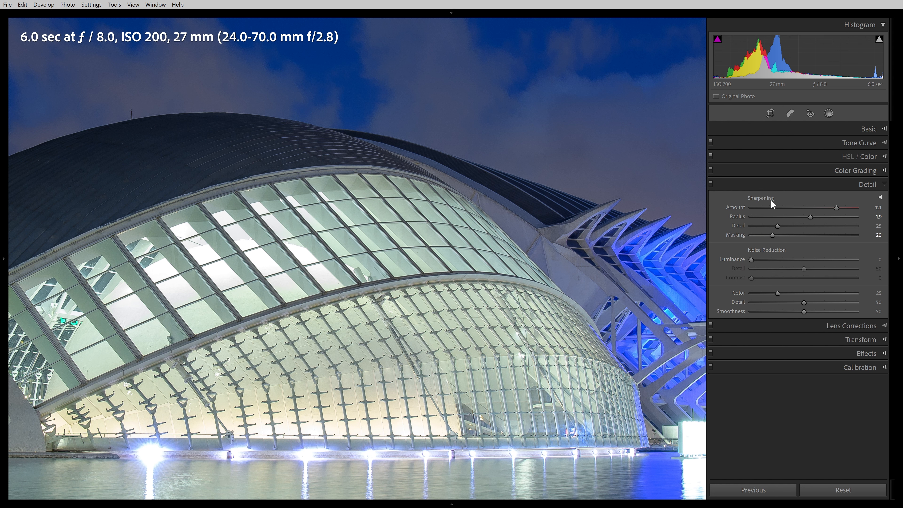
# Set sharpening Amount to 150 and Masking to 55 while previewing the sharpening mask
pyautogui.press('alt')
pyautogui.moveTo(771, 236); pyautogui.dragTo(824, 250)
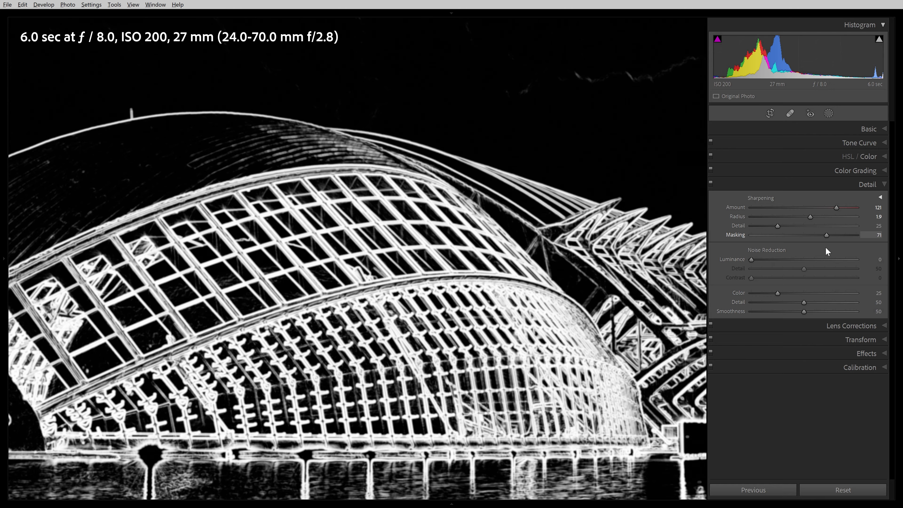
pyautogui.moveTo(825, 247); pyautogui.dragTo(825, 247)
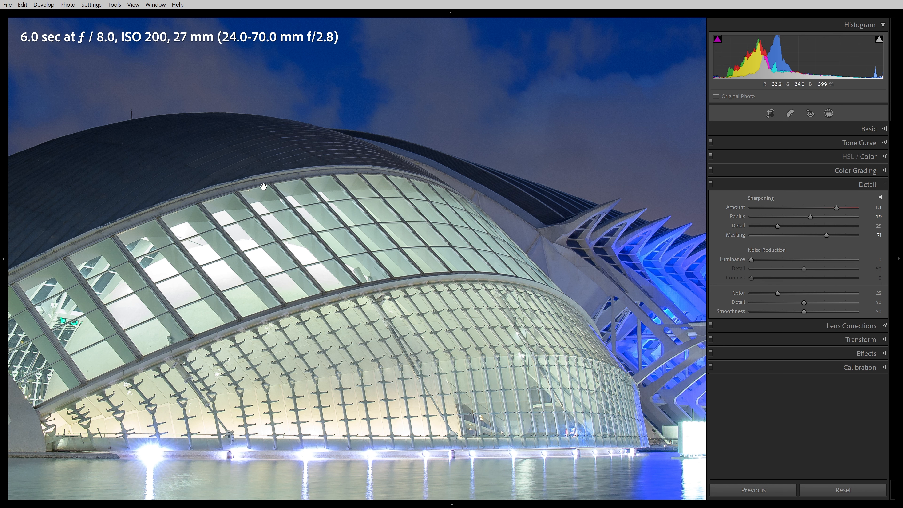
pyautogui.press('alt')
pyautogui.moveTo(828, 235); pyautogui.dragTo(829, 237)
pyautogui.moveTo(834, 204); pyautogui.dragTo(871, 231)
pyautogui.moveTo(827, 234); pyautogui.dragTo(829, 235)
pyautogui.moveTo(829, 238); pyautogui.dragTo(810, 240)
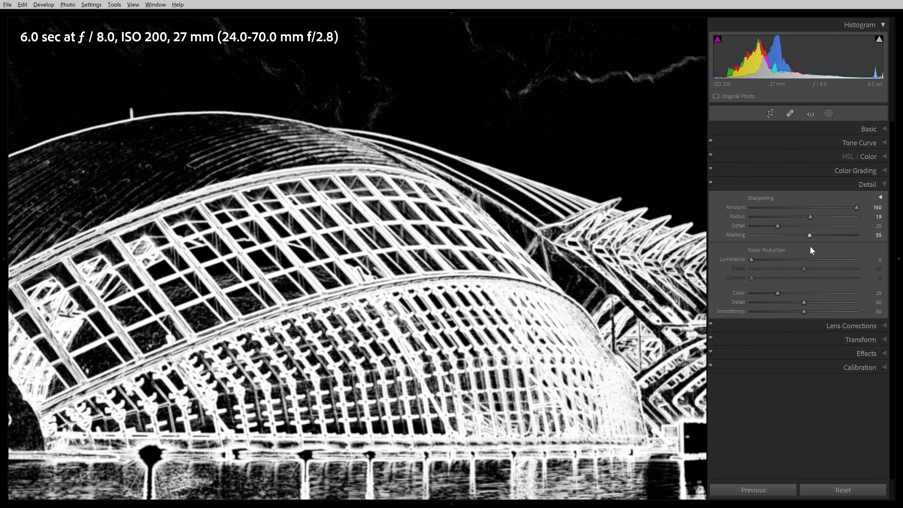
# Set Luminance noise reduction to 17 and toggle the Detail adjustments off and on to compare
pyautogui.moveTo(749, 263); pyautogui.dragTo(768, 263)
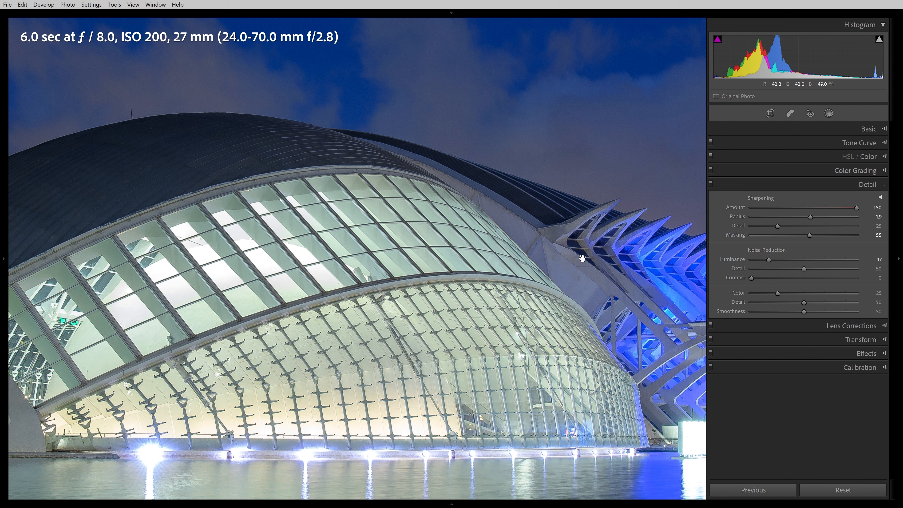
pyautogui.click(711, 185)
pyautogui.click(712, 183)
pyautogui.click(712, 183)
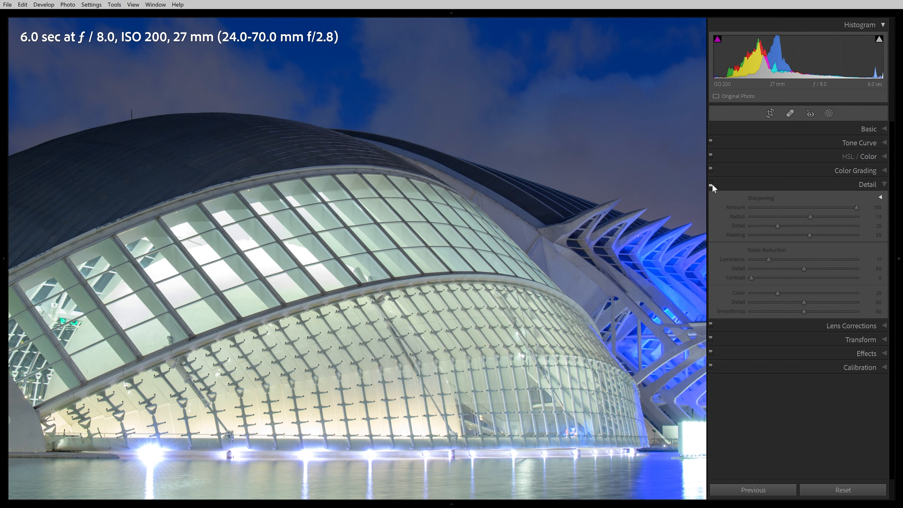
pyautogui.click(712, 184)
# Zoom out and enable Remove Chromatic Aberration and Enable Profile Corrections in Lens Corrections
pyautogui.click(538, 261)
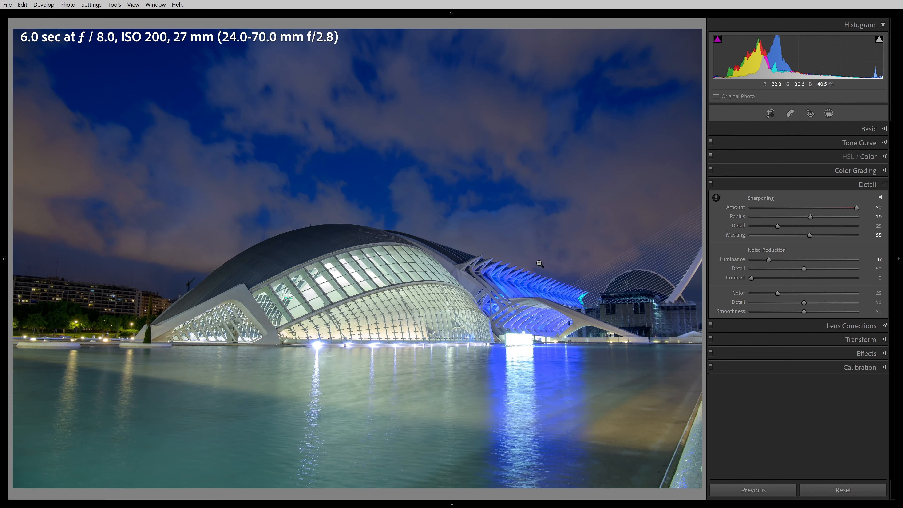
pyautogui.click(817, 326)
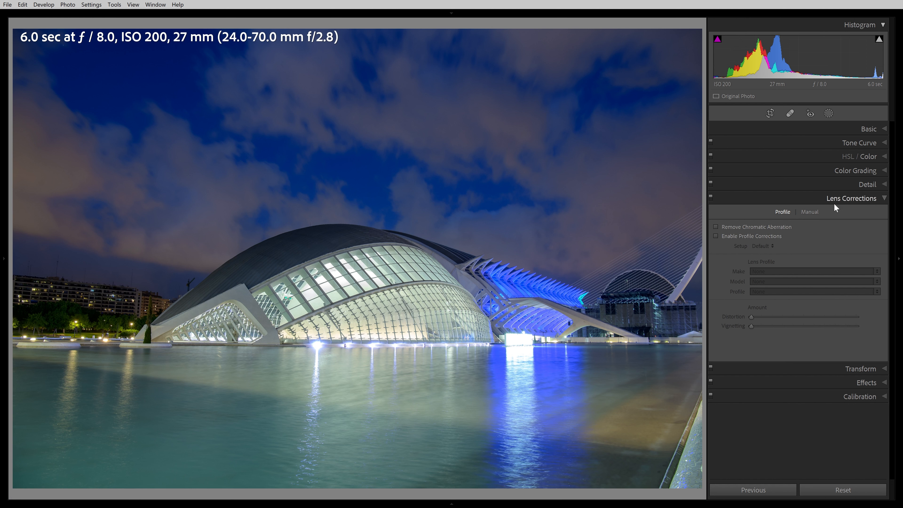
pyautogui.click(716, 226)
pyautogui.click(715, 235)
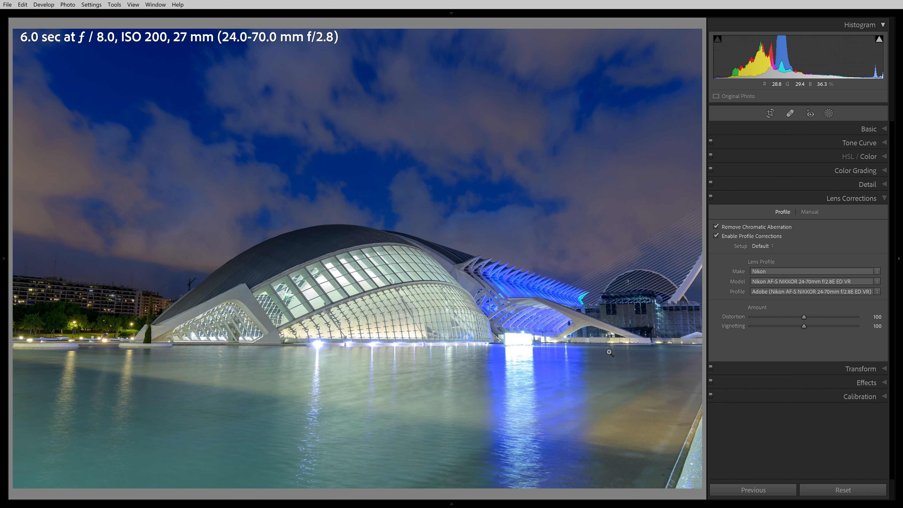
# Set the lens profile Vignetting amount to 49
pyautogui.moveTo(803, 325); pyautogui.dragTo(744, 330)
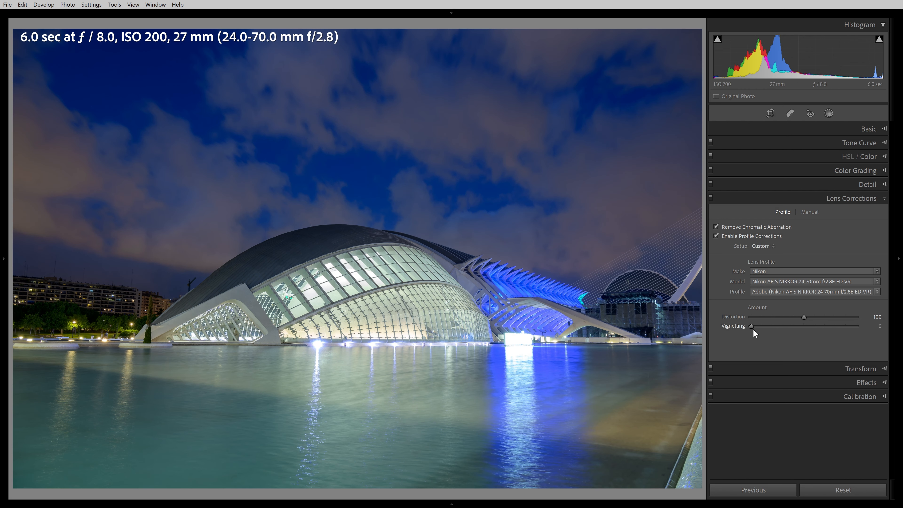
pyautogui.moveTo(773, 330)
pyautogui.mouseDown()
pyautogui.moveTo(804, 330)
pyautogui.moveTo(779, 331)
pyautogui.mouseUp()
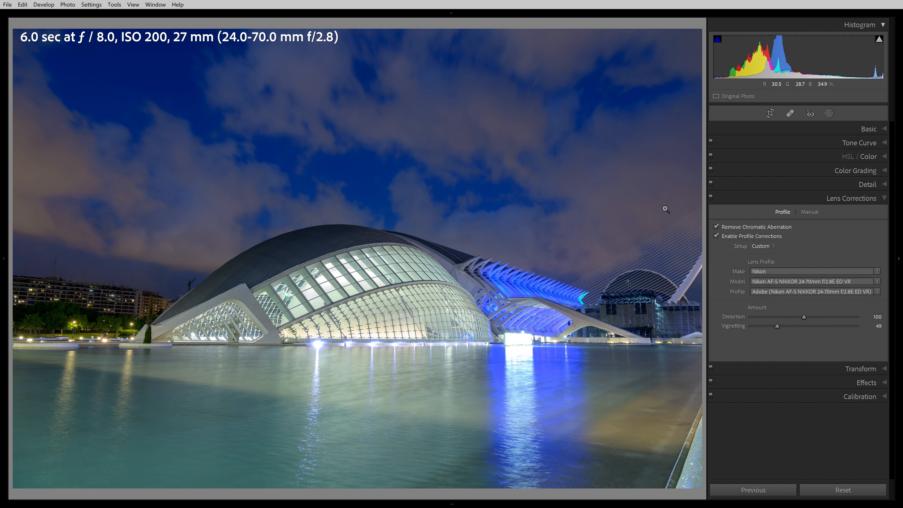
pyautogui.press('alt')
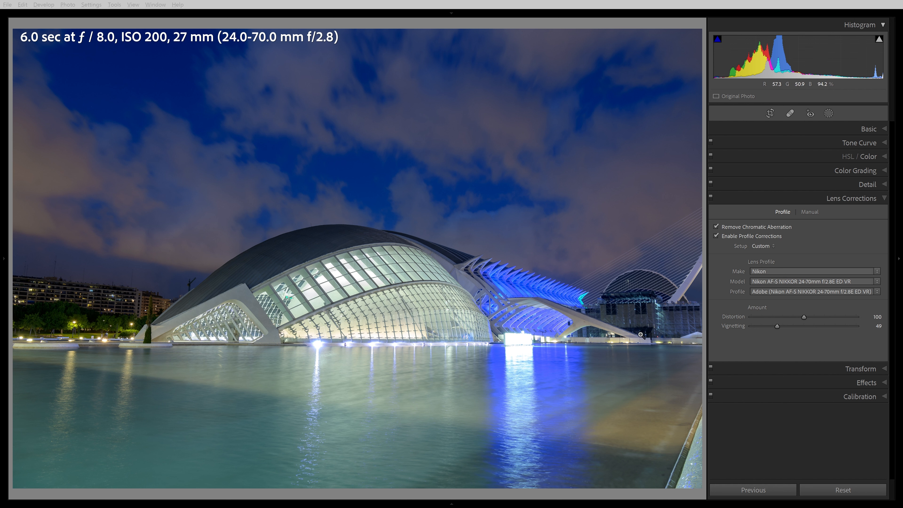
# Try Transform Vertical at −13 and Rotate at −0.7, resetting each afterward
pyautogui.click(870, 369)
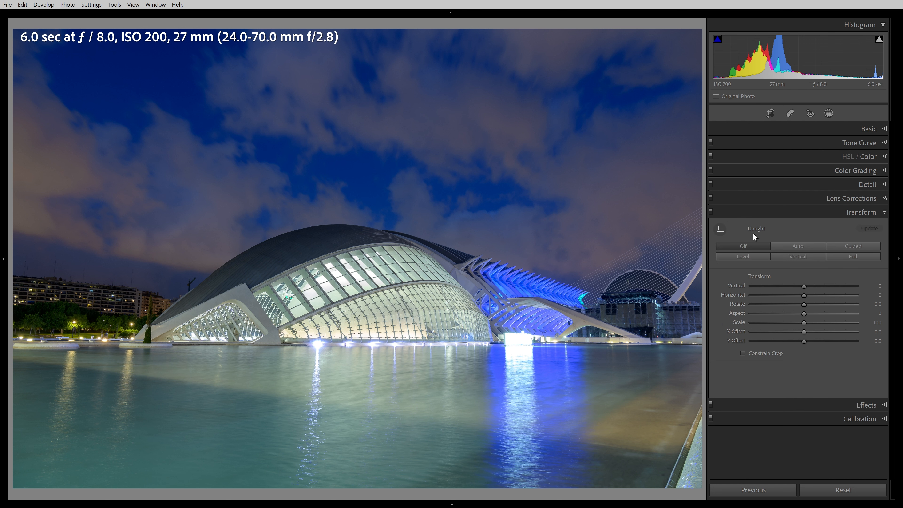
pyautogui.moveTo(803, 287)
pyautogui.mouseDown()
pyautogui.moveTo(786, 286)
pyautogui.moveTo(826, 286)
pyautogui.moveTo(795, 288)
pyautogui.mouseUp()
pyautogui.doubleClick(794, 286)
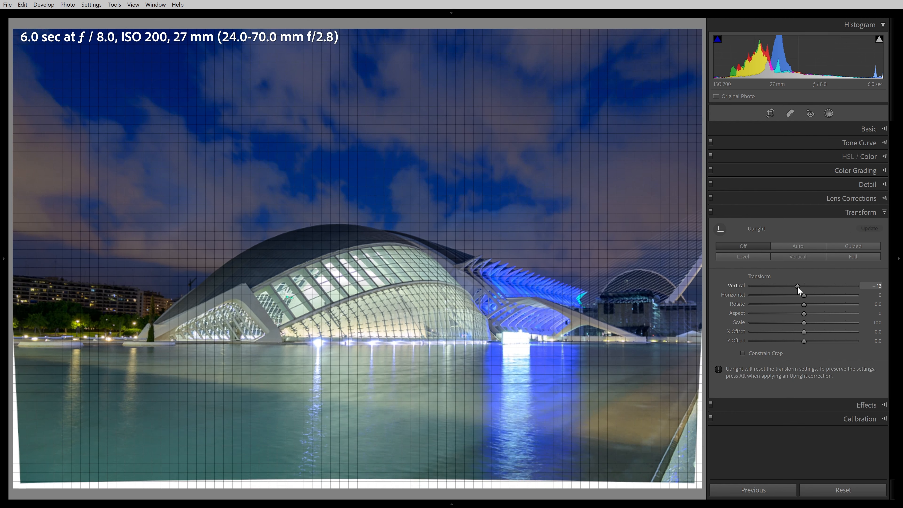
pyautogui.moveTo(802, 295)
pyautogui.mouseDown()
pyautogui.moveTo(790, 296)
pyautogui.moveTo(808, 296)
pyautogui.moveTo(798, 302)
pyautogui.mouseUp()
pyautogui.doubleClick(808, 296)
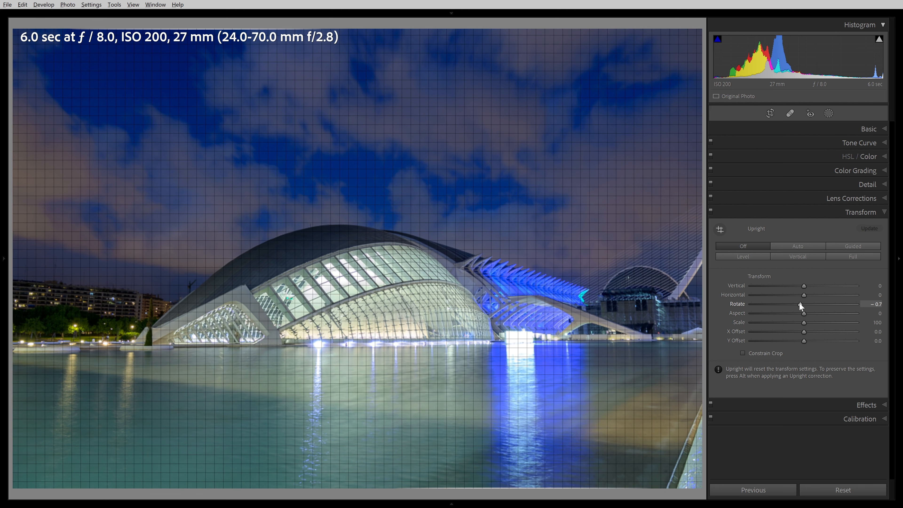
pyautogui.doubleClick(799, 302)
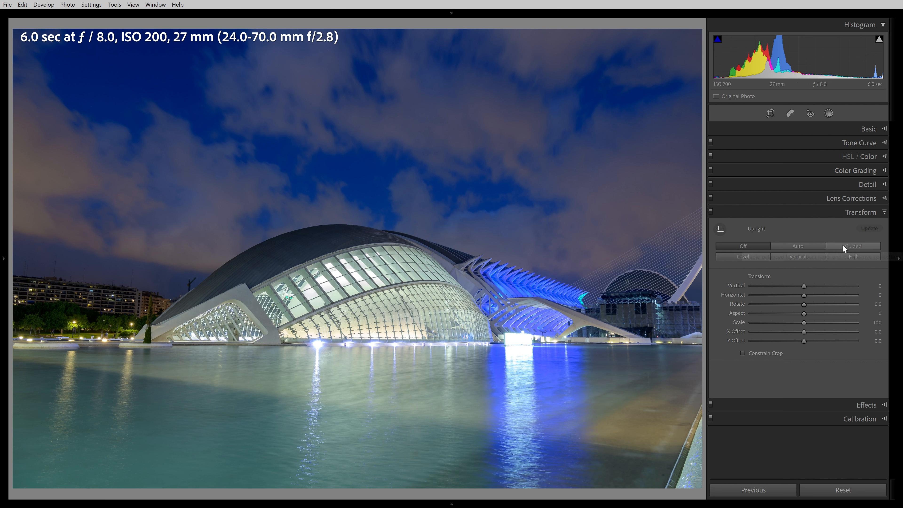
# Apply Guided Upright with vertical guides near both image edges and a horizontal guide along the waterline
pyautogui.click(852, 244)
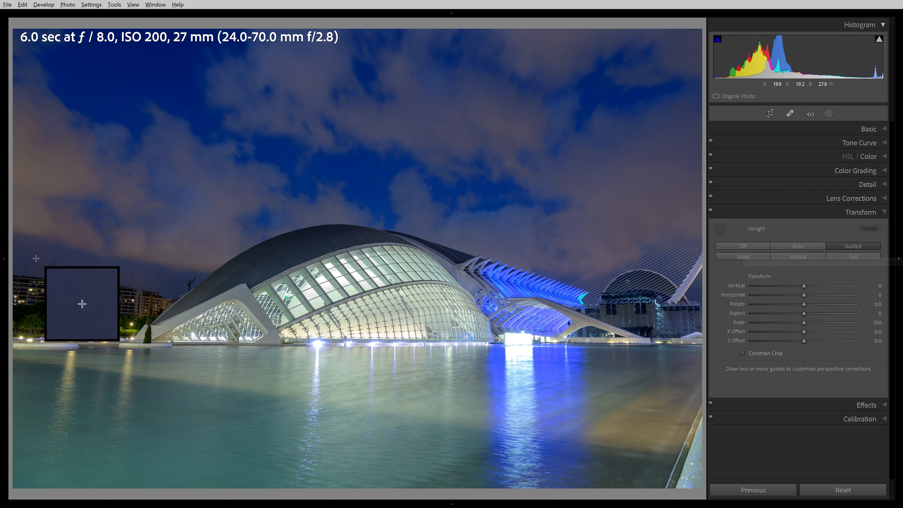
pyautogui.moveTo(31, 251); pyautogui.dragTo(21, 353)
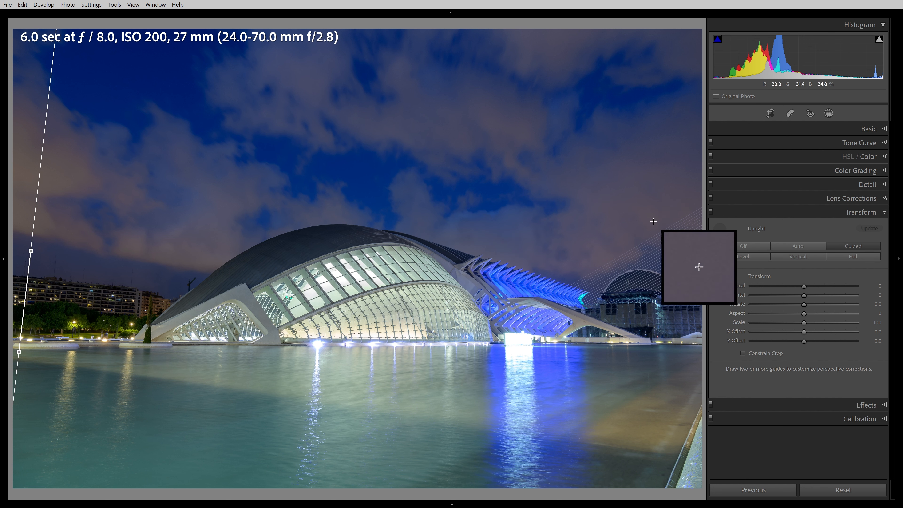
pyautogui.moveTo(664, 372); pyautogui.dragTo(661, 398)
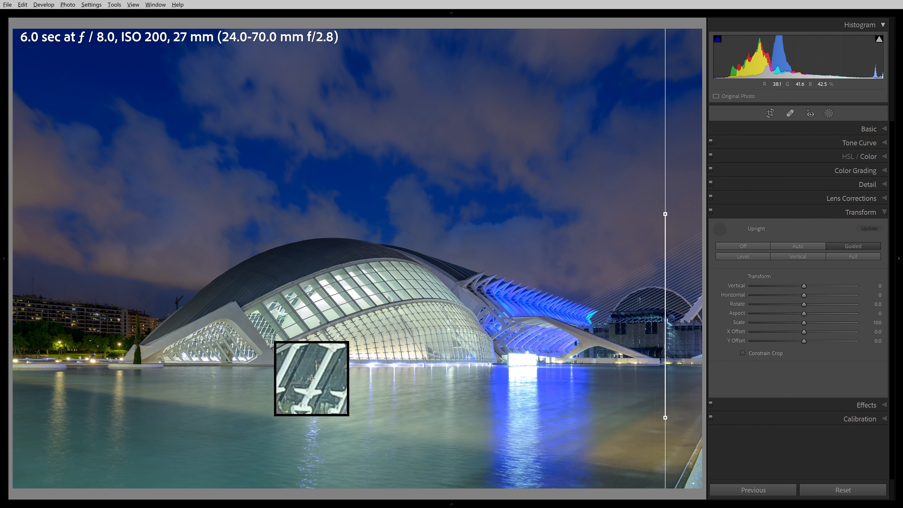
pyautogui.moveTo(27, 361); pyautogui.dragTo(607, 363)
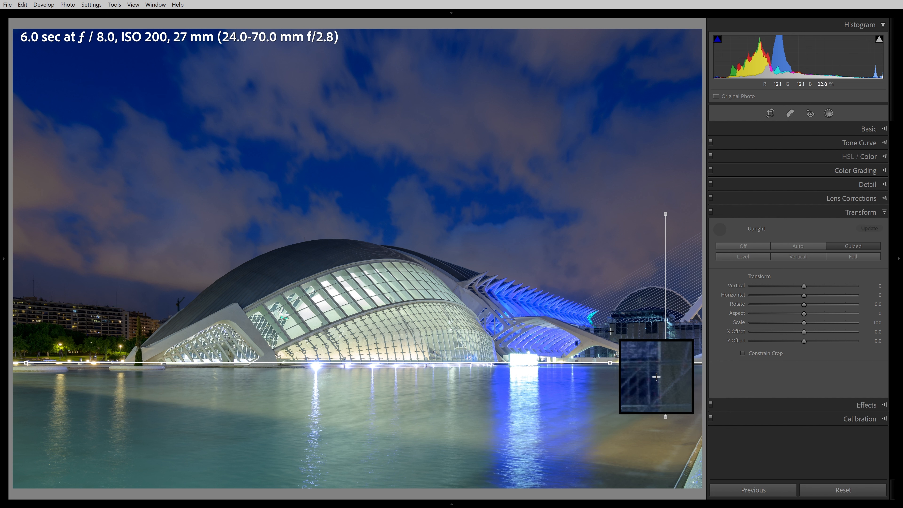
# Crop the photo by lowering the top edge and shifting the crop frame toward the building, then commit the crop
pyautogui.click(769, 118)
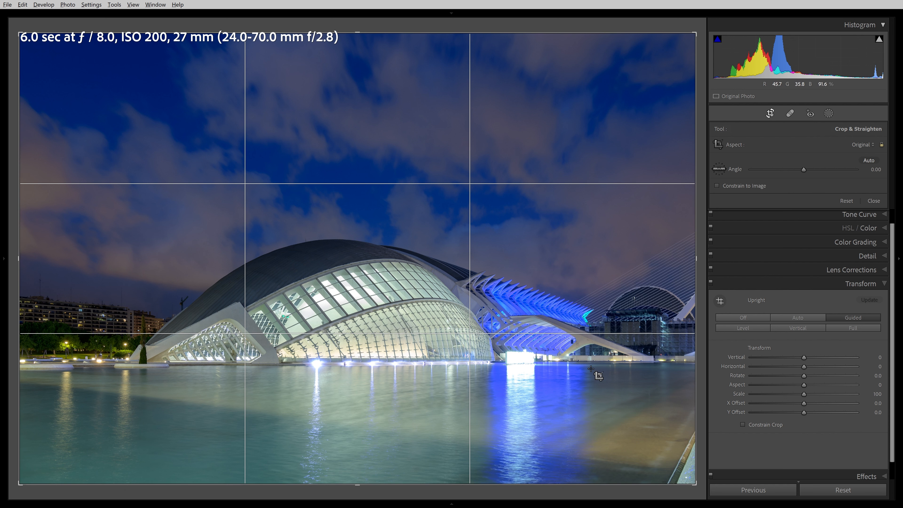
pyautogui.moveTo(679, 30); pyautogui.dragTo(678, 81)
pyautogui.moveTo(556, 206); pyautogui.dragTo(578, 234)
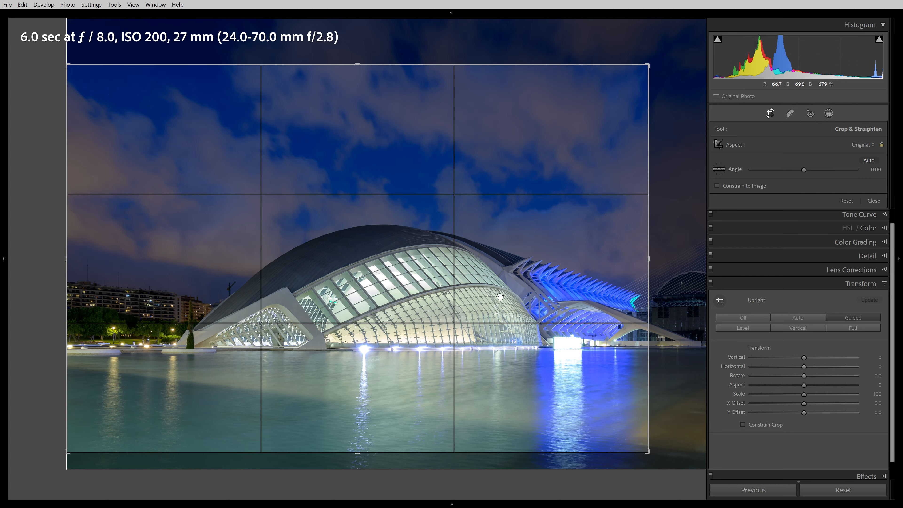
pyautogui.press('Return')
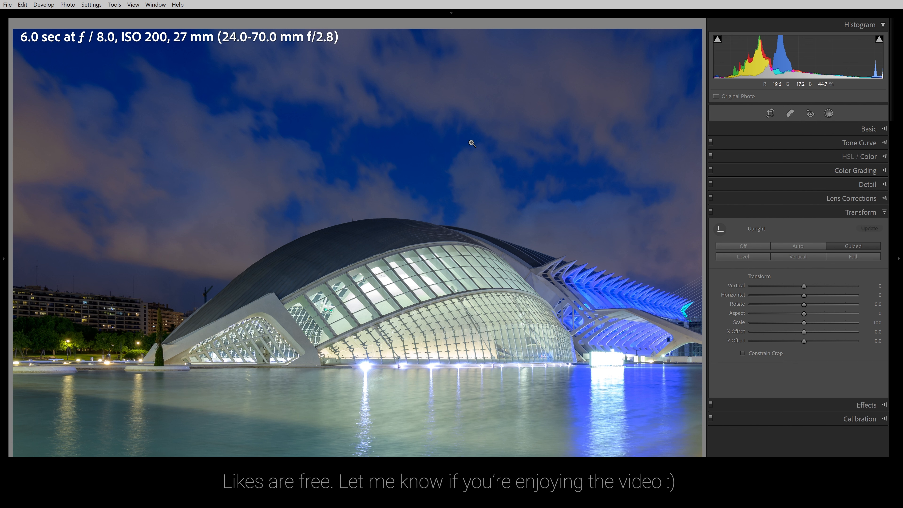
# Add a Select Sky mask and lower its Exposure to −0.10
pyautogui.click(827, 115)
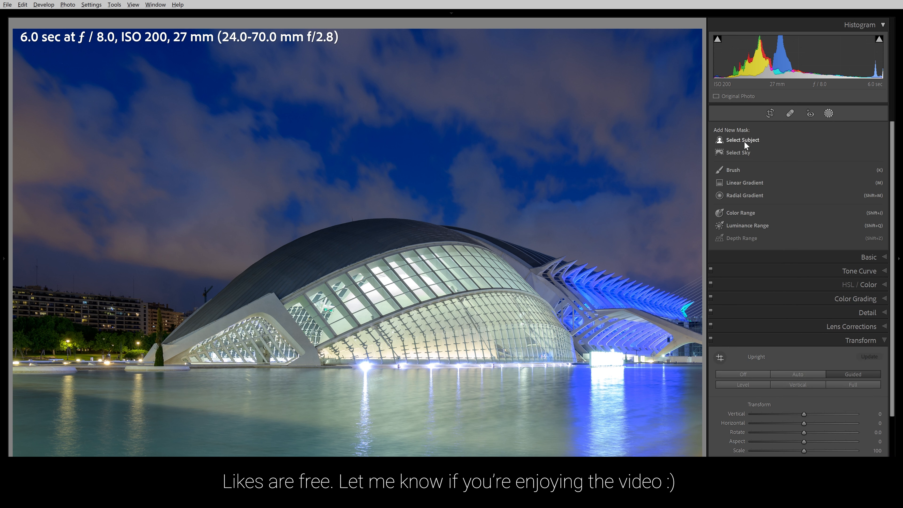
pyautogui.click(745, 151)
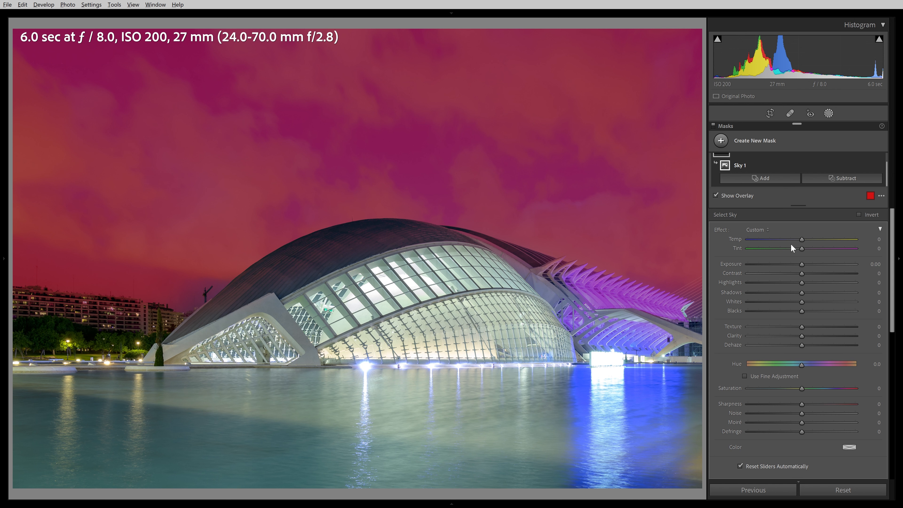
pyautogui.click(802, 264)
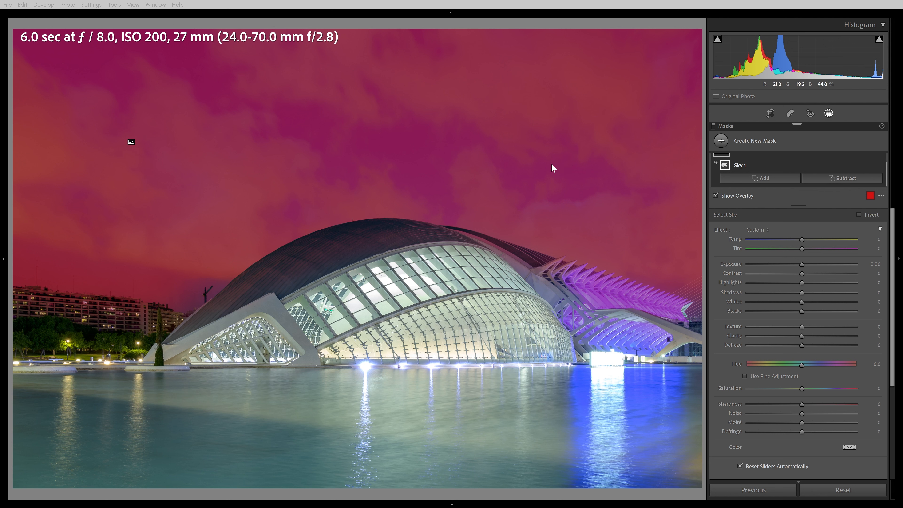
pyautogui.moveTo(802, 263); pyautogui.dragTo(801, 263)
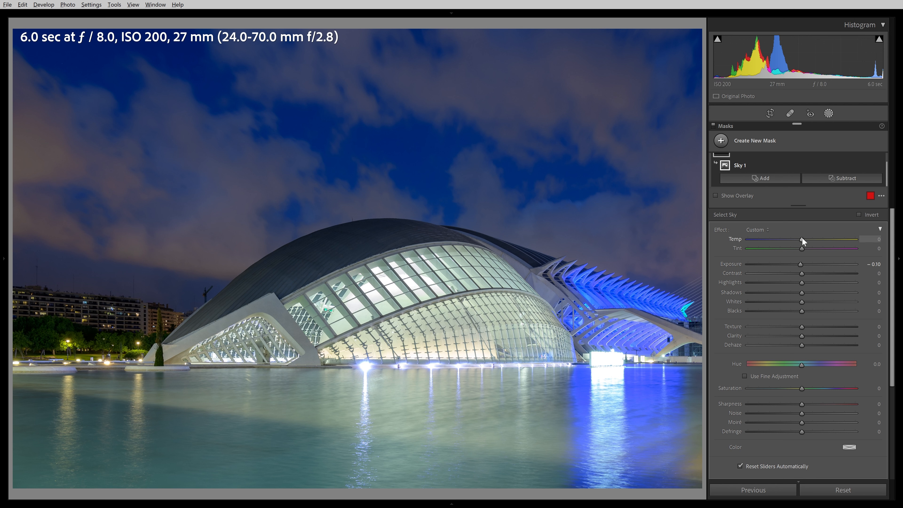
# Set the sky mask's Temp to −27, Contrast 14, Highlights −19, Whites −11 and Clarity −100
pyautogui.moveTo(802, 238); pyautogui.dragTo(788, 238)
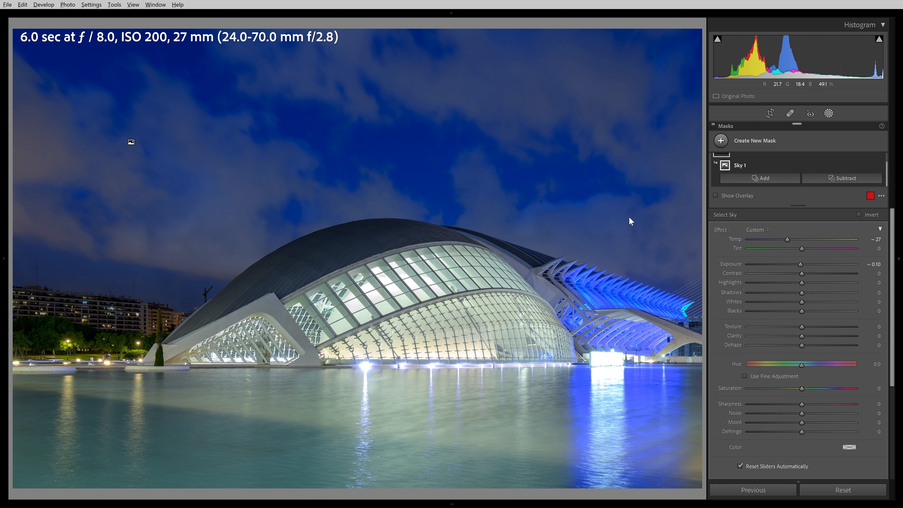
pyautogui.moveTo(802, 273); pyautogui.dragTo(796, 301)
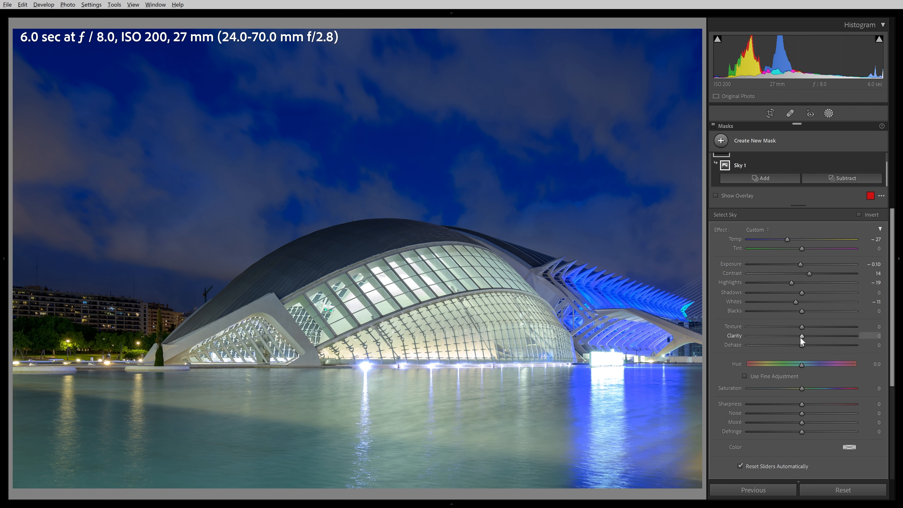
pyautogui.moveTo(801, 338); pyautogui.dragTo(739, 336)
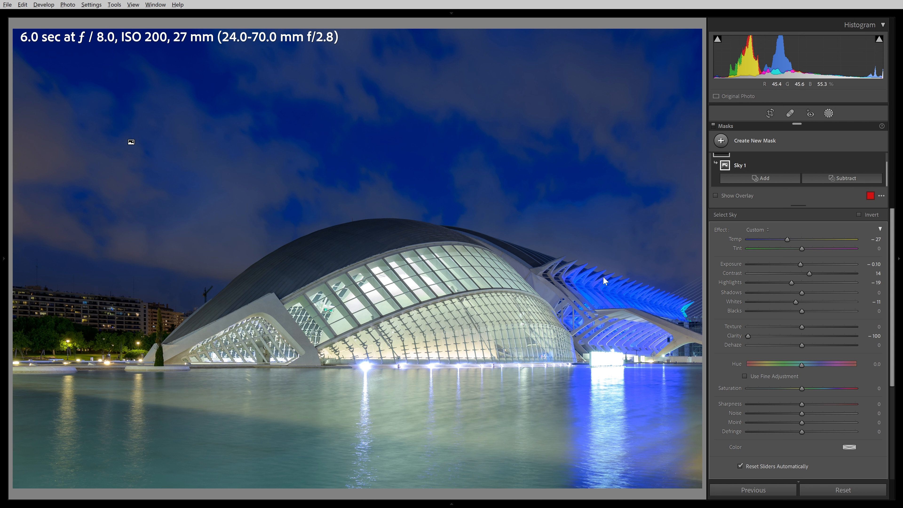
# Add a radial gradient mask over the Hemisfèric, set Feather to 100 and widen the ellipse to the left and top
pyautogui.click(746, 142)
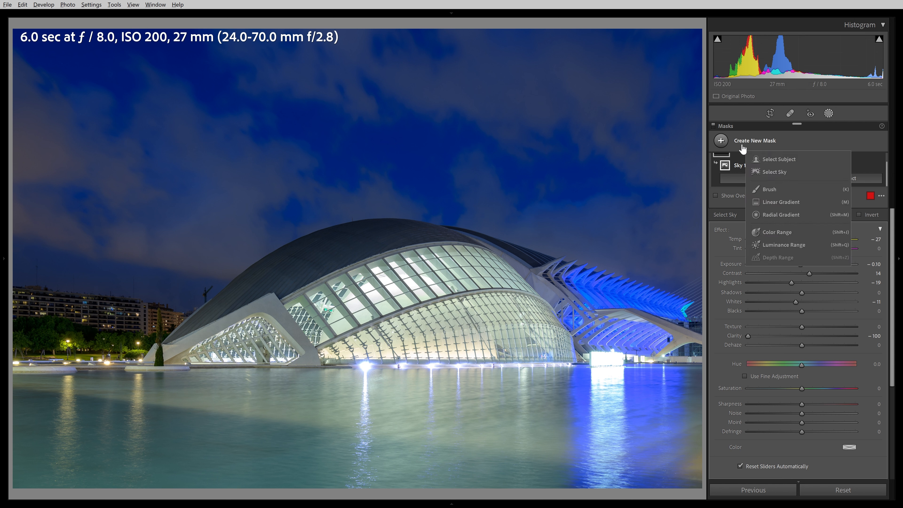
pyautogui.click(792, 214)
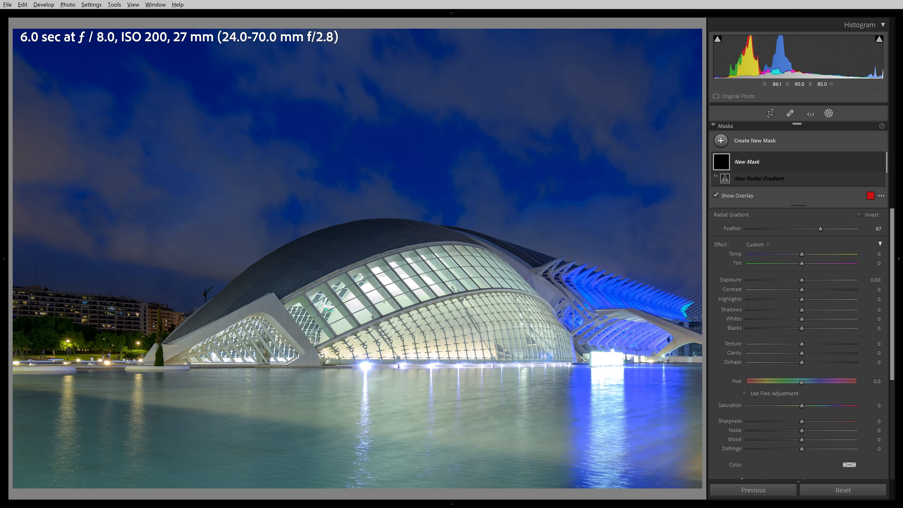
pyautogui.moveTo(384, 302); pyautogui.dragTo(700, 191)
pyautogui.moveTo(378, 298); pyautogui.dragTo(426, 301)
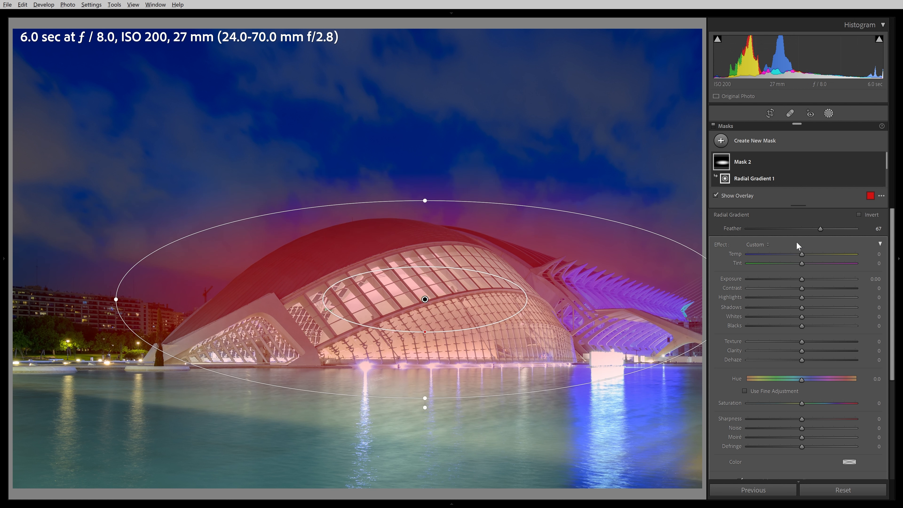
pyautogui.moveTo(861, 232); pyautogui.dragTo(868, 232)
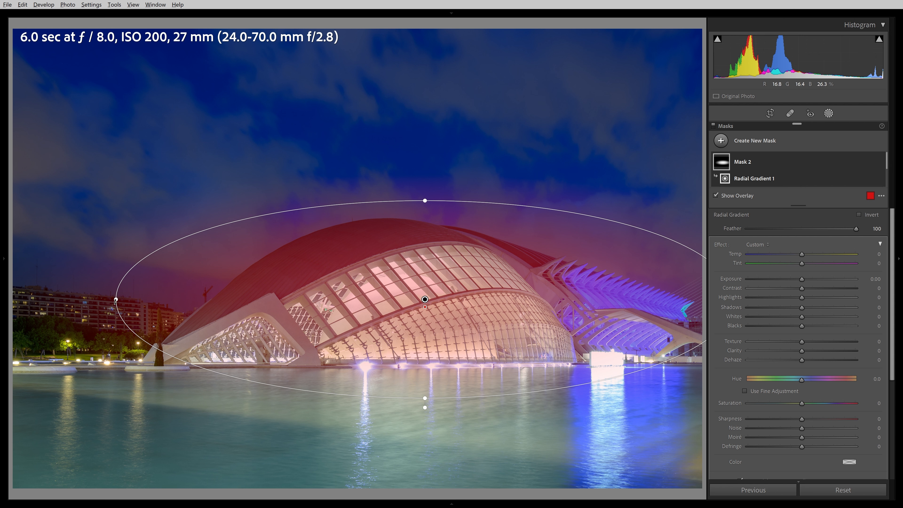
pyautogui.moveTo(114, 299); pyautogui.dragTo(72, 299)
pyautogui.moveTo(425, 200); pyautogui.dragTo(425, 187)
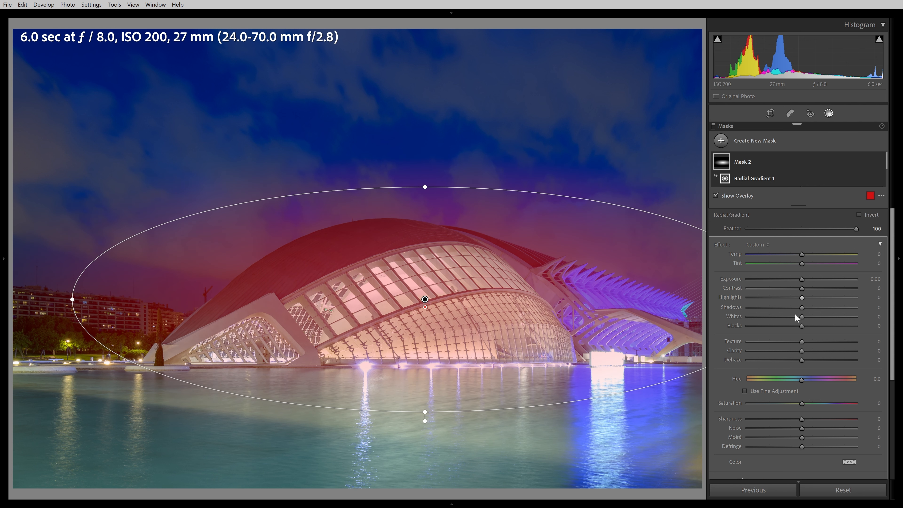
# Set the radial mask's Clarity to 100, Exposure 0.25, Contrast 21, Highlights −8, Whites 10 and Blacks −4
pyautogui.moveTo(801, 351); pyautogui.dragTo(864, 352)
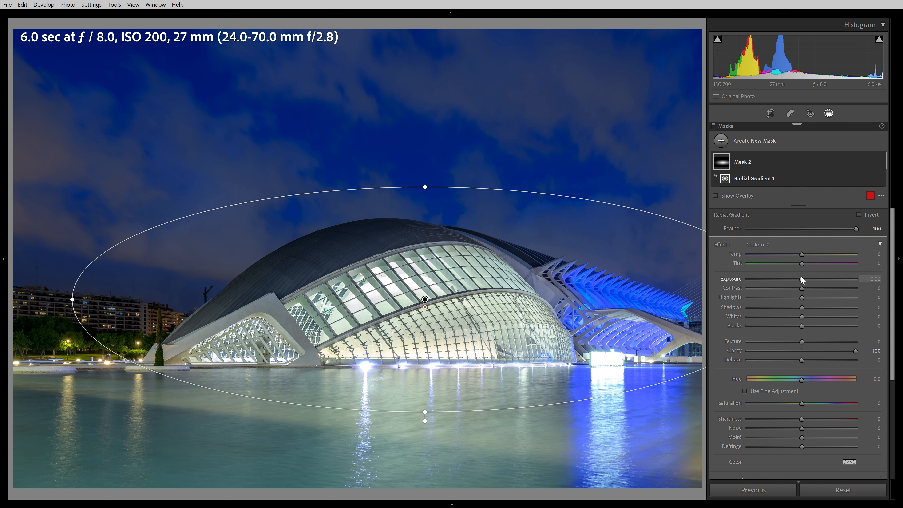
pyautogui.moveTo(802, 276); pyautogui.dragTo(805, 278)
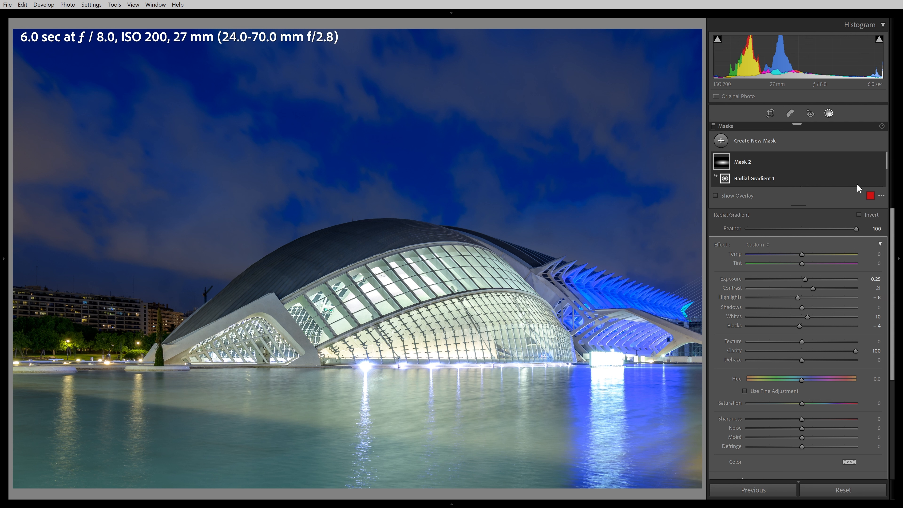
# Toggle the radial mask on and off to compare, and set its overall Amount to 66
pyautogui.moveTo(880, 163)
pyautogui.click(880, 162)
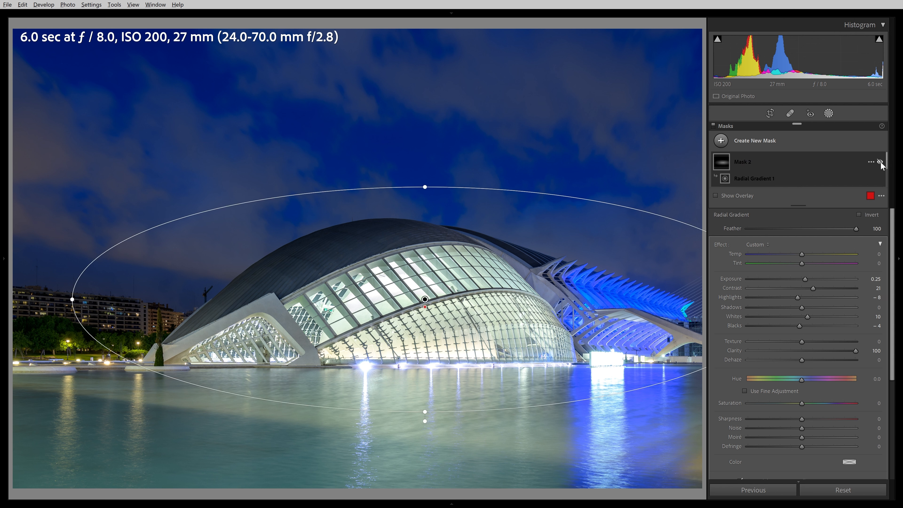
pyautogui.click(880, 163)
pyautogui.click(880, 162)
pyautogui.click(880, 163)
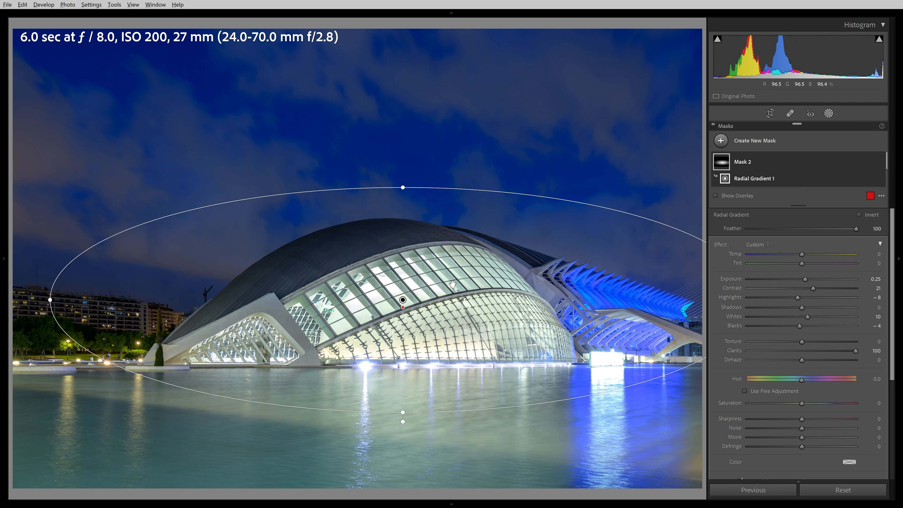
pyautogui.click(880, 244)
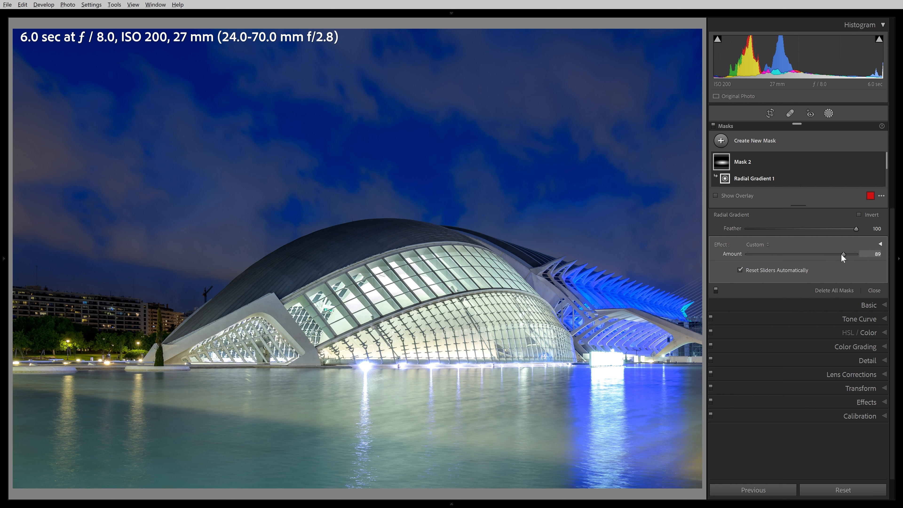
pyautogui.moveTo(825, 253); pyautogui.dragTo(868, 256)
# Add a linear gradient mask rising from the bottom of the water toward the waterline
pyautogui.click(751, 140)
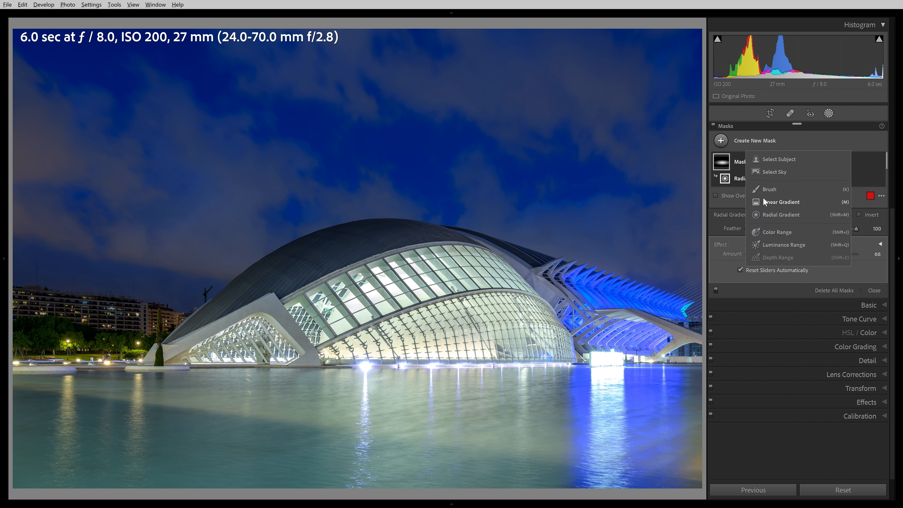
pyautogui.click(772, 201)
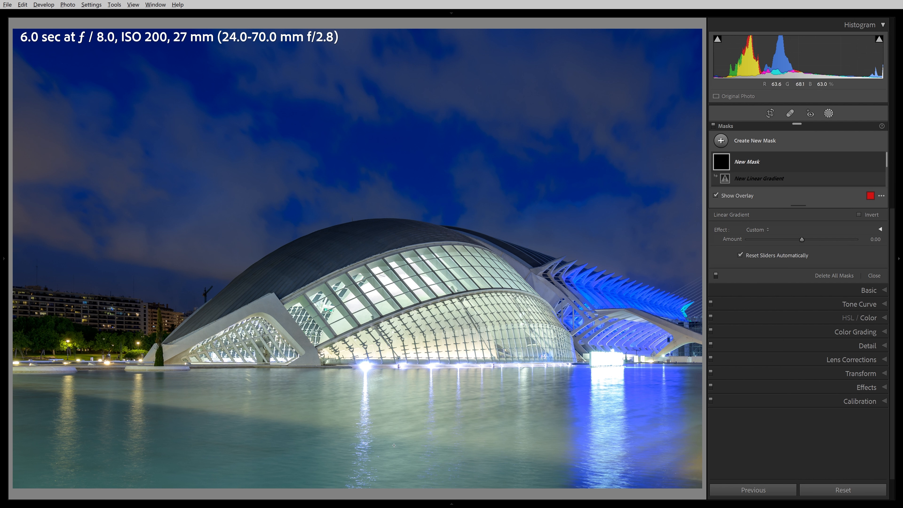
pyautogui.moveTo(390, 481); pyautogui.dragTo(389, 335)
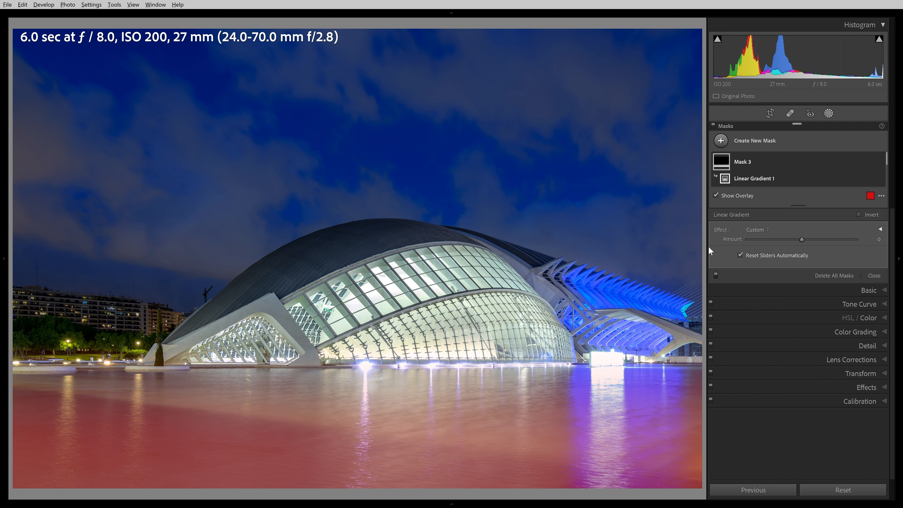
# Hide the mask overlay and set the water mask's Exposure to −0.70, Contrast −10 and Highlights −7
pyautogui.click(881, 230)
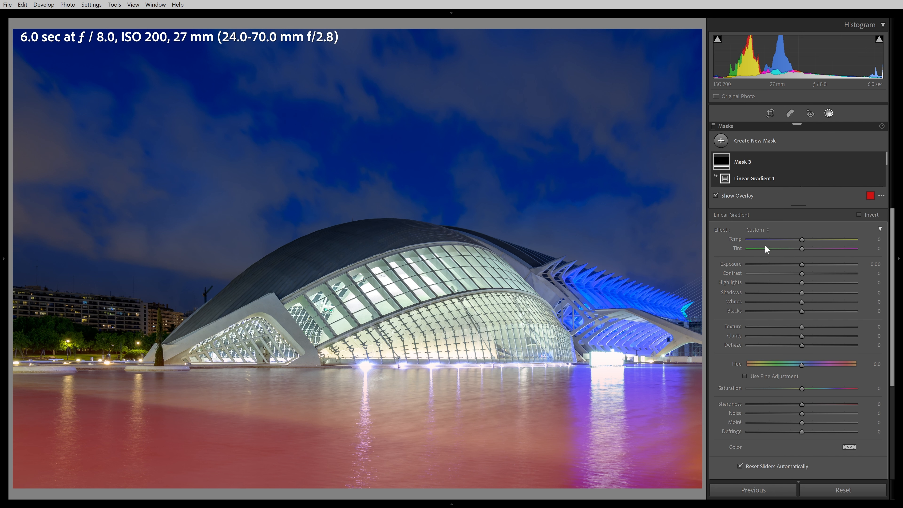
pyautogui.press('o')
pyautogui.moveTo(802, 265); pyautogui.dragTo(793, 264)
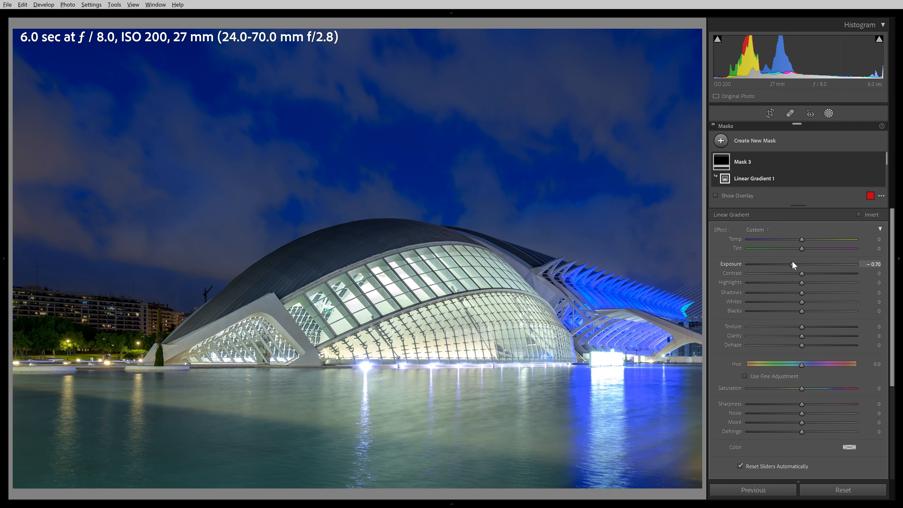
pyautogui.moveTo(802, 273); pyautogui.dragTo(798, 283)
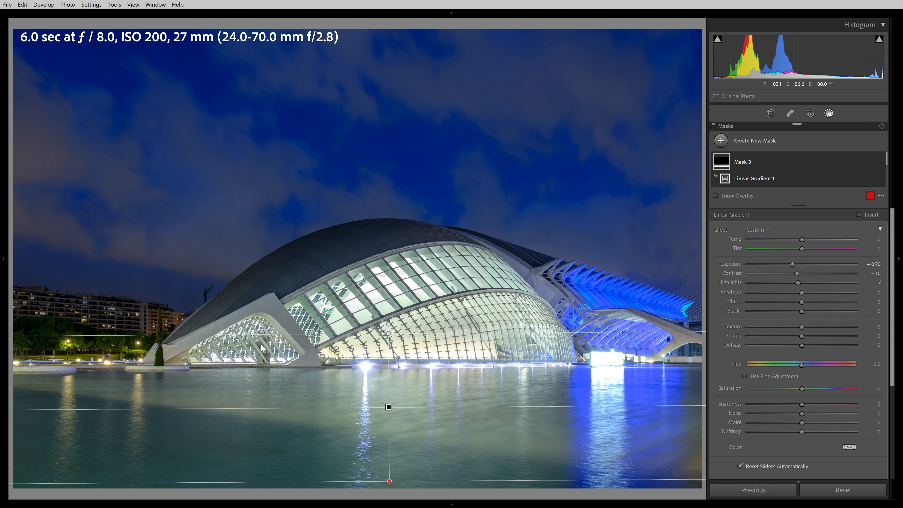
# Set the water mask's Temp to −45, Tint 5, Exposure −0.87 and Saturation −14
pyautogui.moveTo(800, 239); pyautogui.dragTo(783, 239)
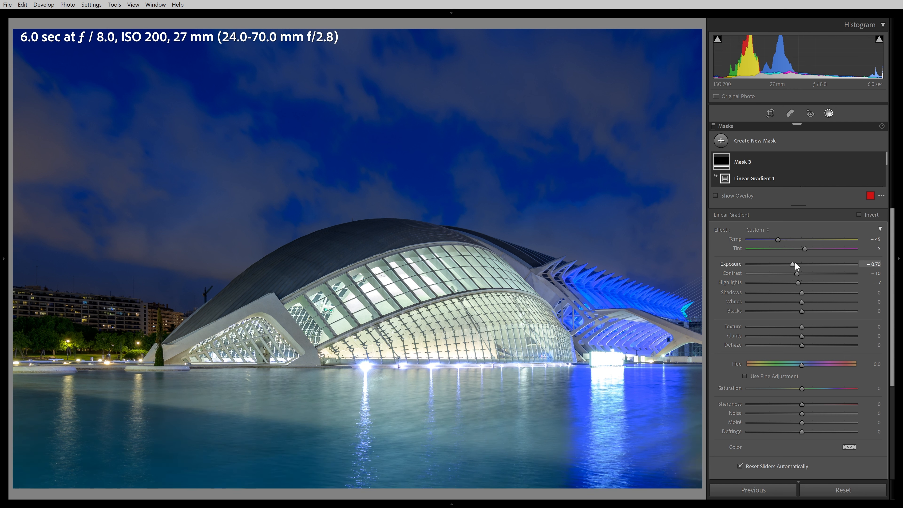
pyautogui.moveTo(794, 263); pyautogui.dragTo(792, 263)
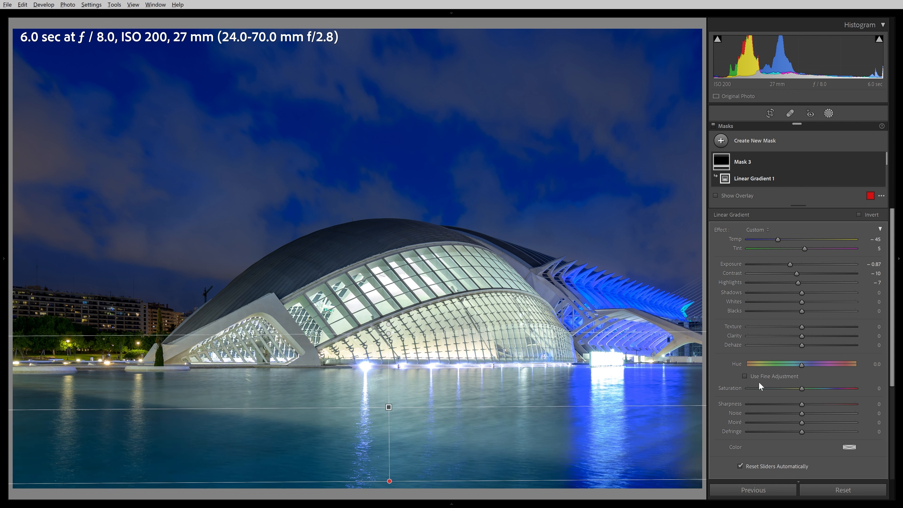
pyautogui.moveTo(802, 388); pyautogui.dragTo(792, 389)
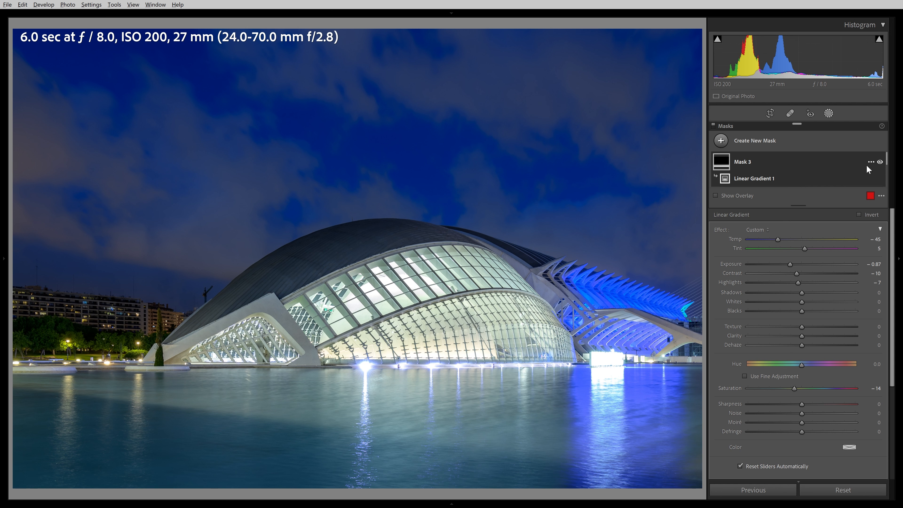
# Toggle the linear gradient mask on and off to compare its effect on the water
pyautogui.click(880, 163)
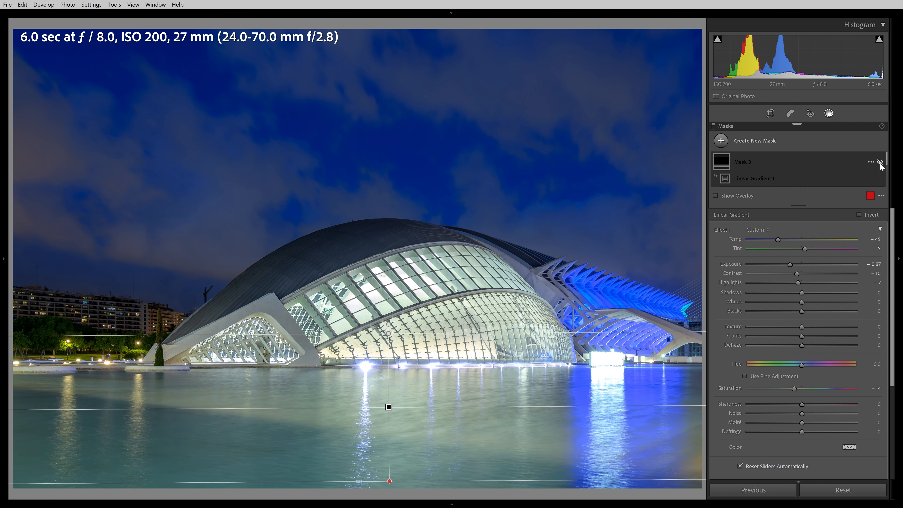
pyautogui.click(880, 163)
pyautogui.click(880, 162)
pyautogui.click(880, 163)
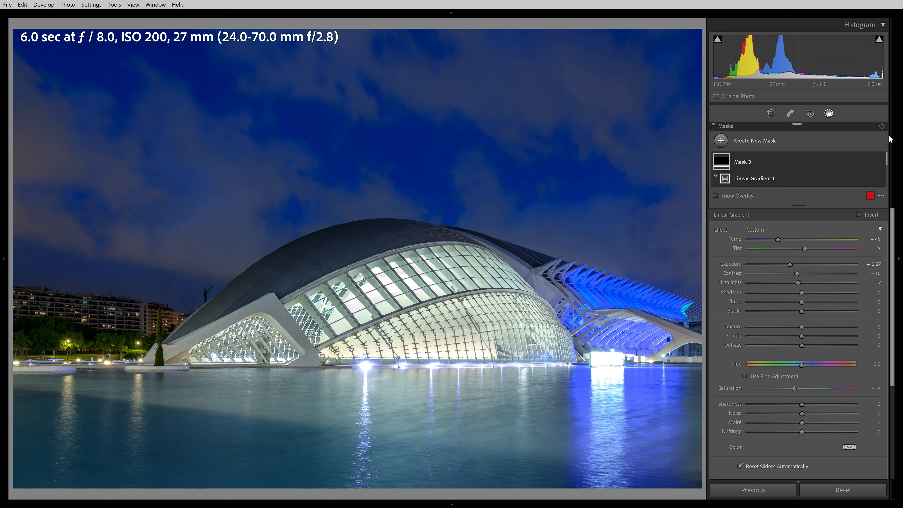
pyautogui.click(880, 163)
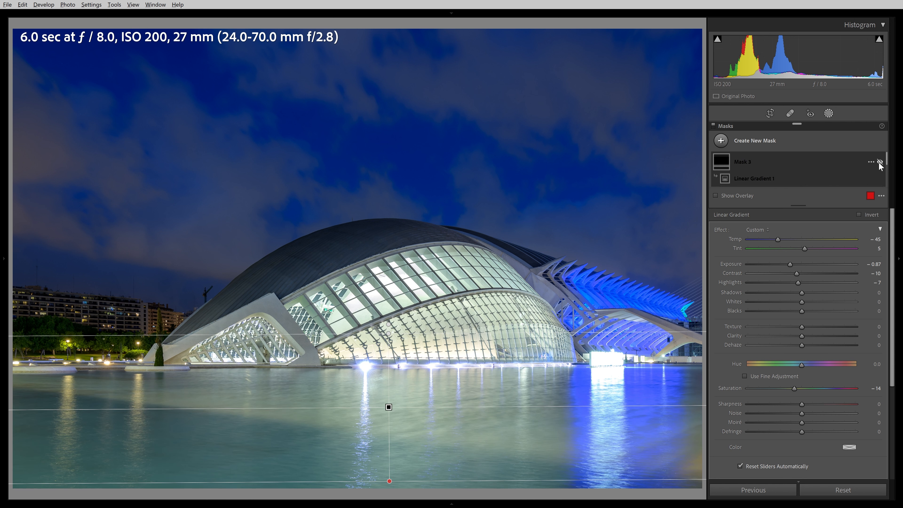
pyautogui.click(880, 162)
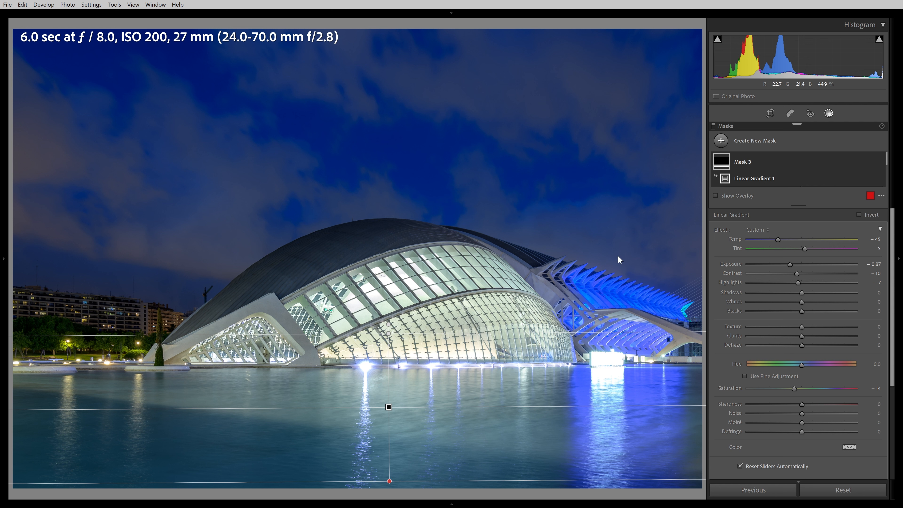
# Send the photo to Luminar AI as a TIFF copy with Lightroom adjustments
pyautogui.rightClick(474, 248)
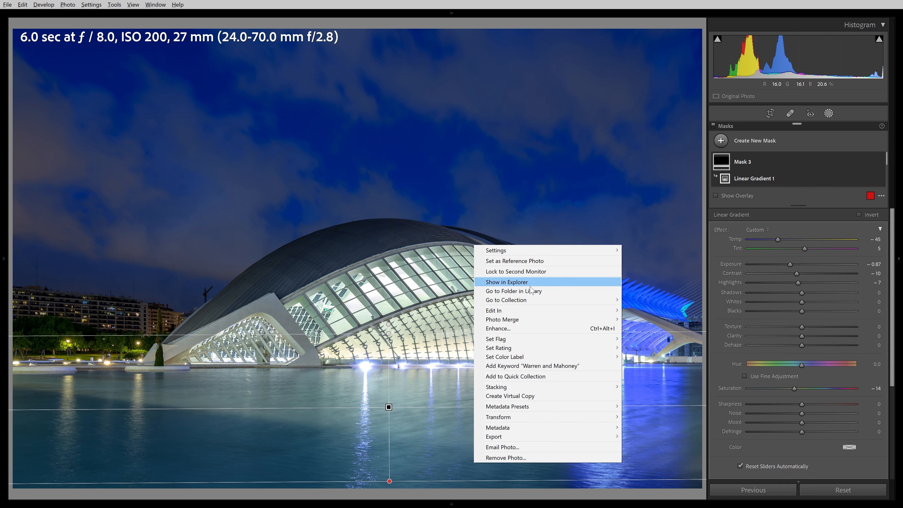
pyautogui.moveTo(537, 313)
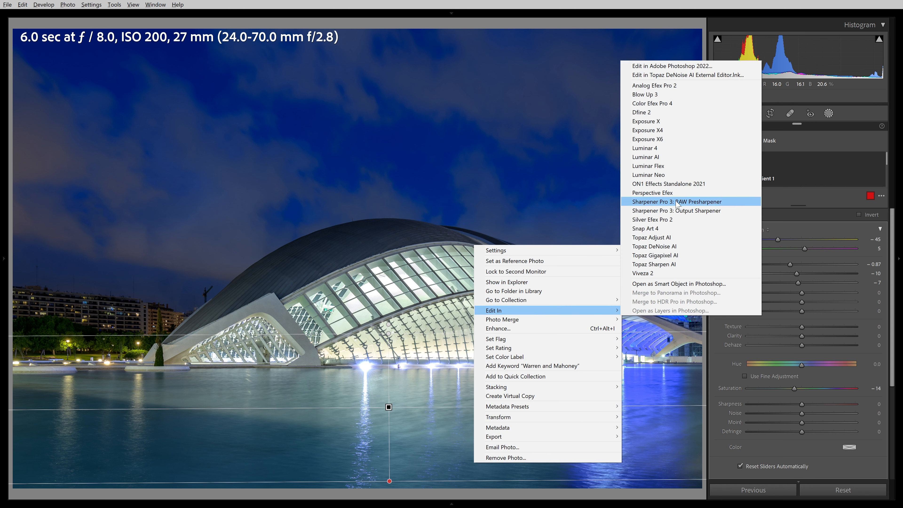
pyautogui.click(653, 158)
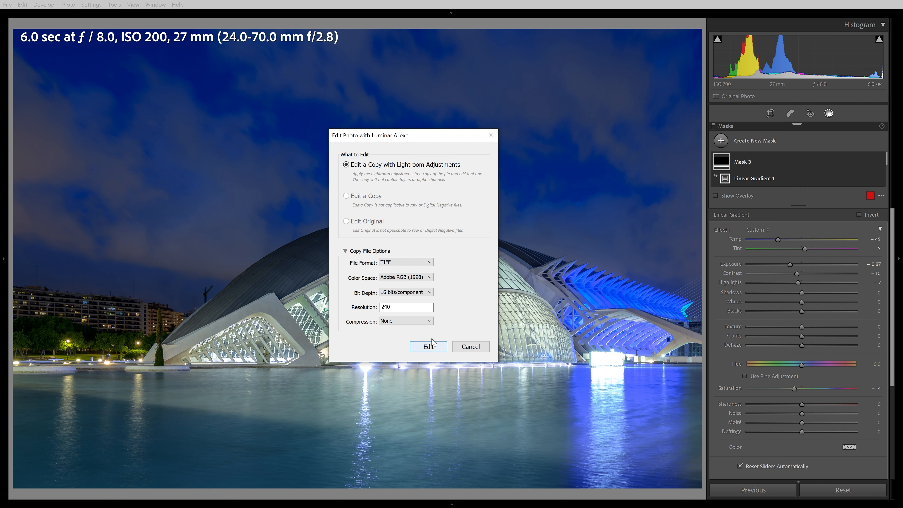
pyautogui.click(415, 262)
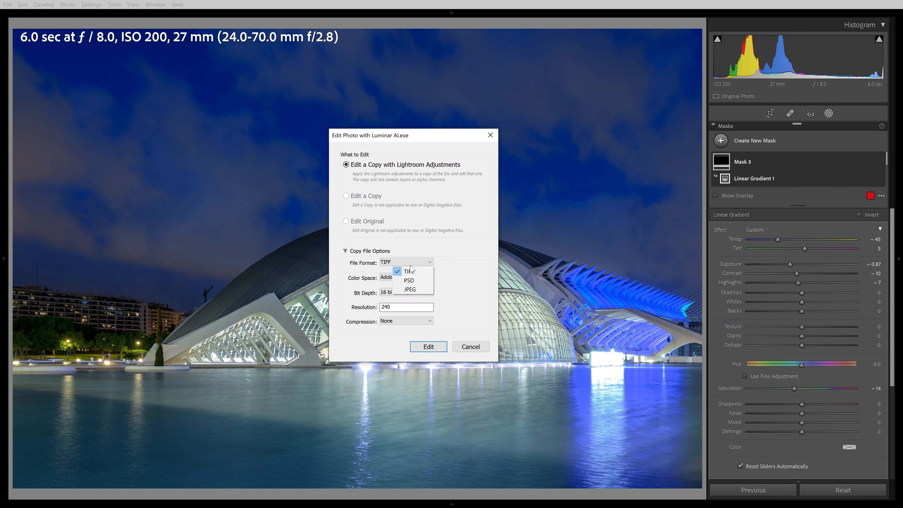
pyautogui.click(412, 272)
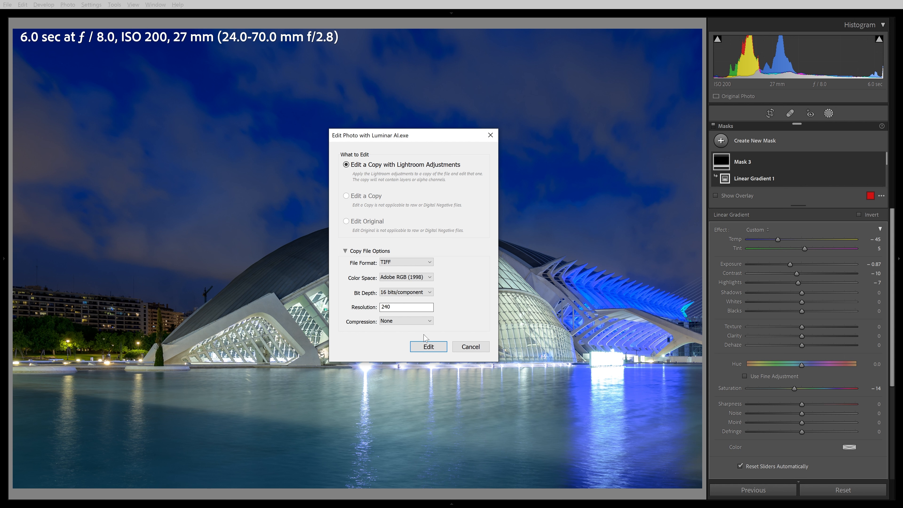
pyautogui.click(429, 349)
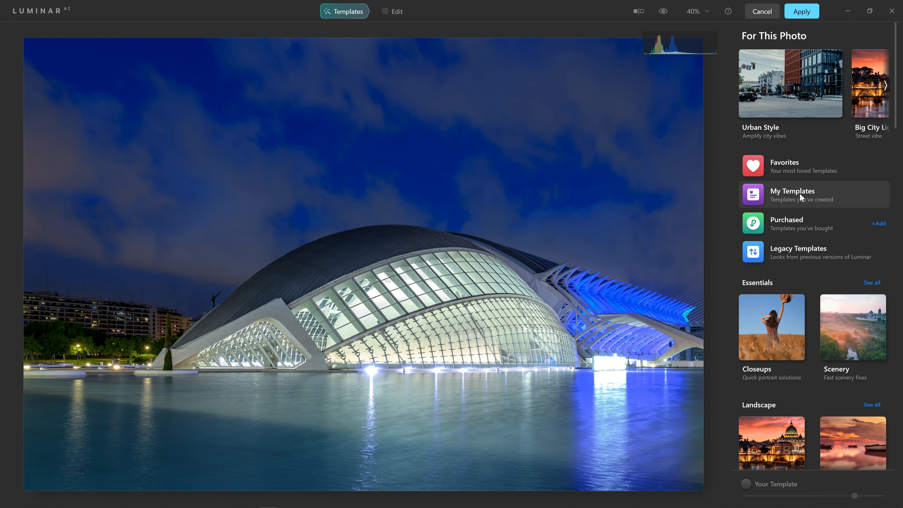
# Try the AT Generic Architecture Pop template from My Templates and compare it with the original
pyautogui.click(768, 192)
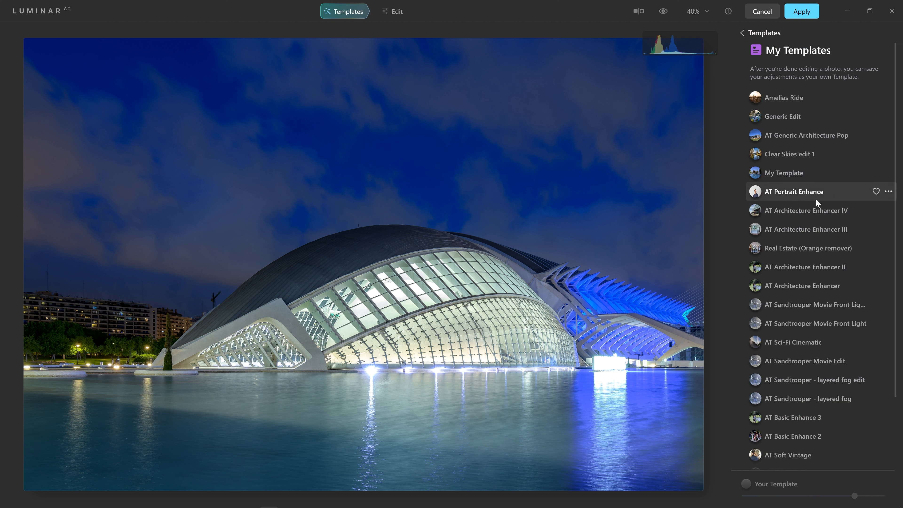
pyautogui.click(820, 138)
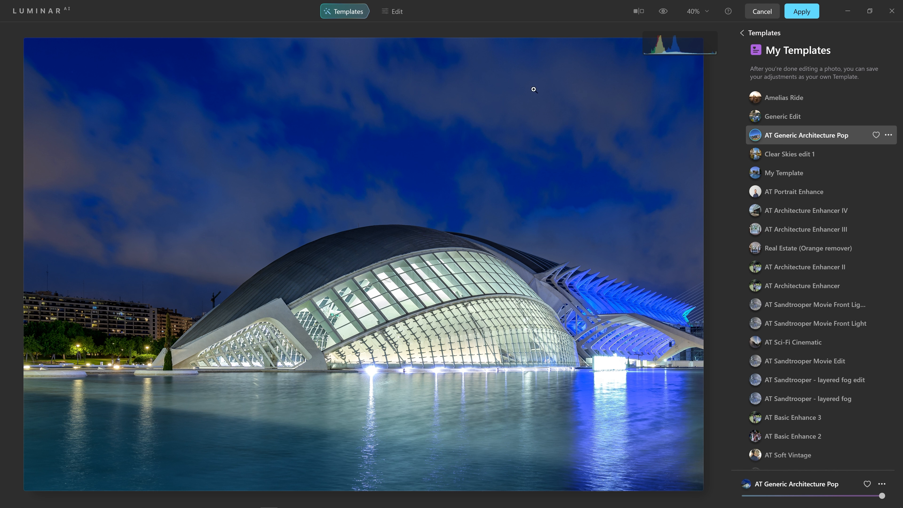
pyautogui.click(663, 11)
pyautogui.click(670, 13)
pyautogui.click(881, 486)
pyautogui.click(877, 473)
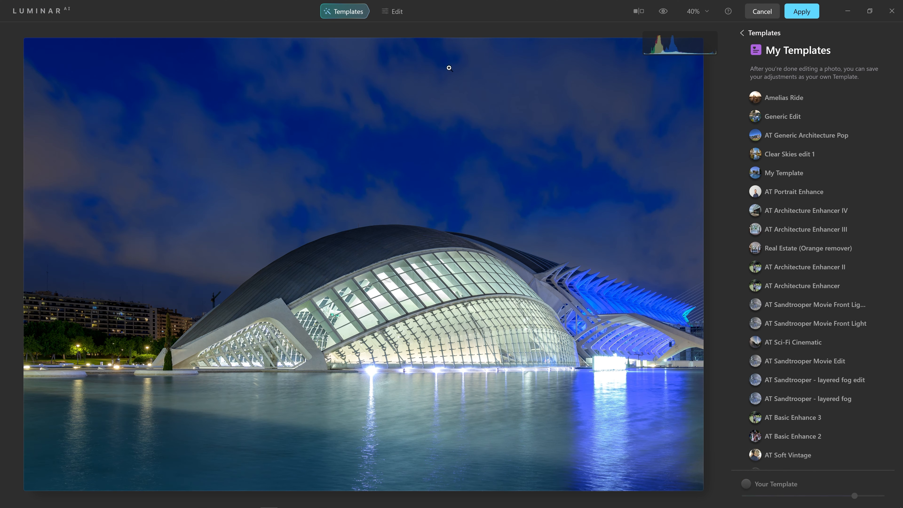
# Set Enhance AI's Accent to 20 and toggle the Enhance tool off and on to compare
pyautogui.click(396, 12)
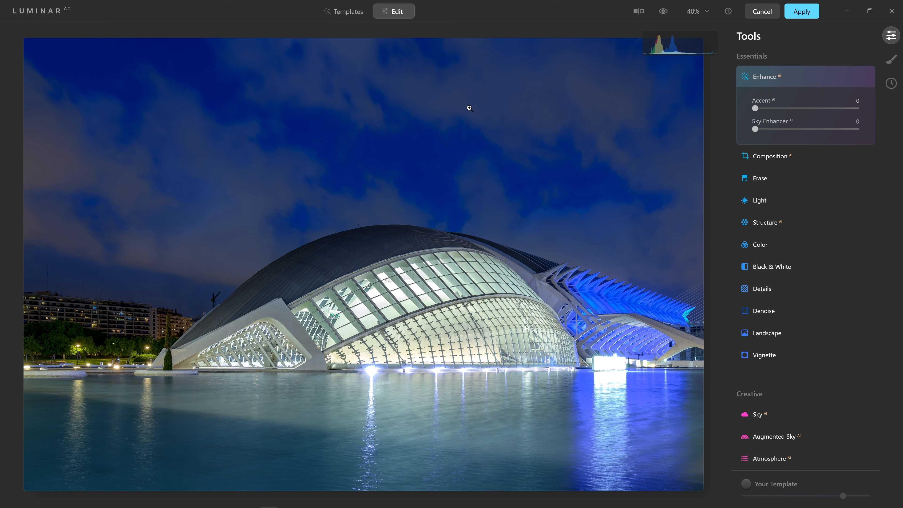
pyautogui.moveTo(754, 109); pyautogui.dragTo(804, 114)
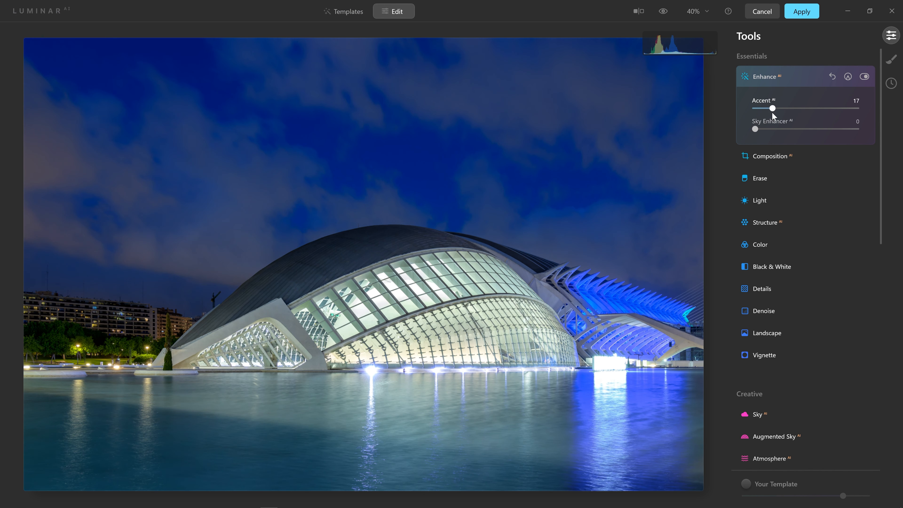
pyautogui.moveTo(772, 112); pyautogui.dragTo(775, 112)
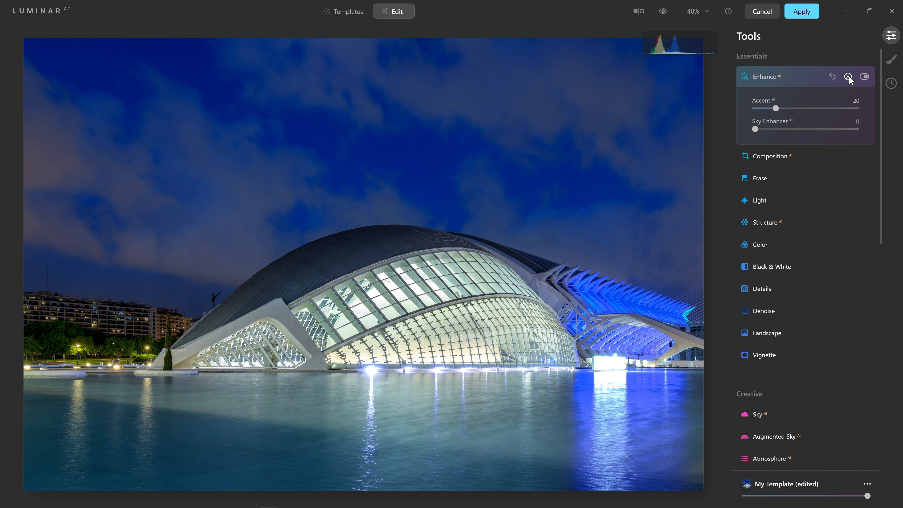
pyautogui.click(864, 76)
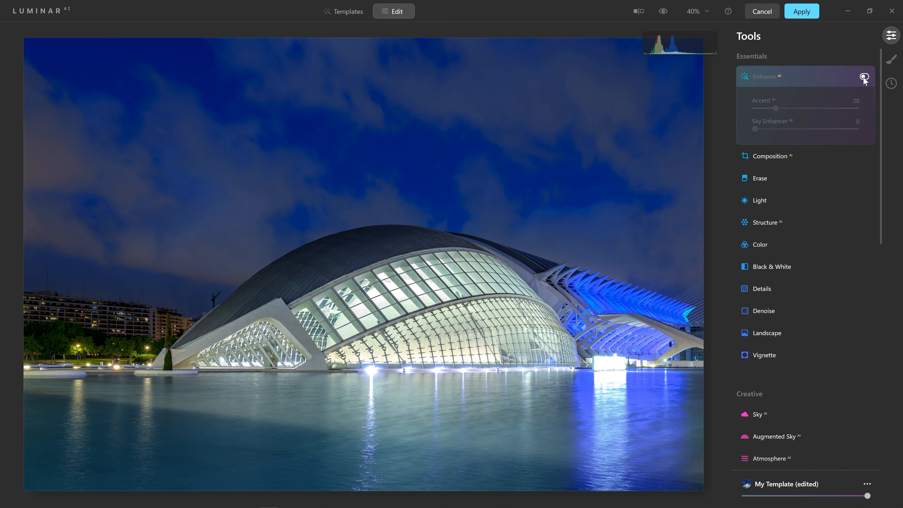
pyautogui.click(864, 76)
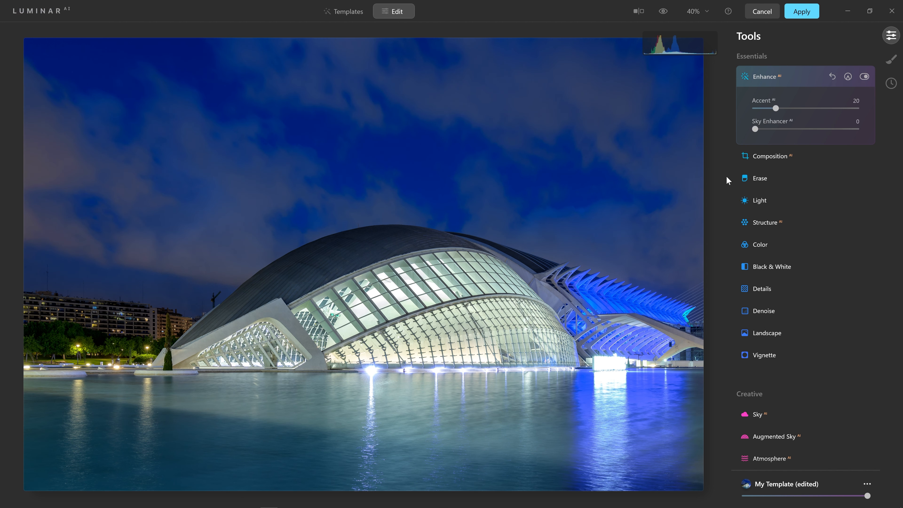
# Set Structure AI's Amount to 25 and paint its mask across the building
pyautogui.click(768, 223)
pyautogui.moveTo(807, 197); pyautogui.dragTo(856, 193)
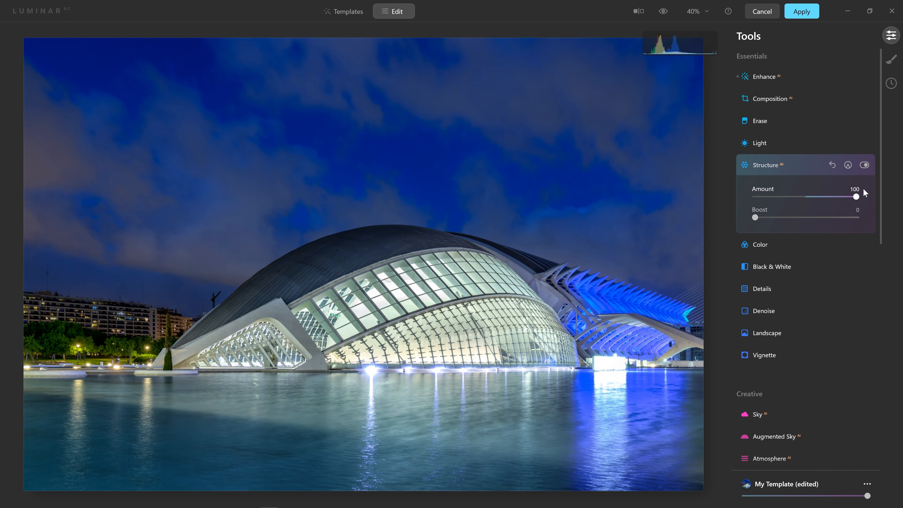
pyautogui.moveTo(827, 202)
pyautogui.mouseDown()
pyautogui.moveTo(856, 200)
pyautogui.moveTo(836, 202)
pyautogui.mouseUp()
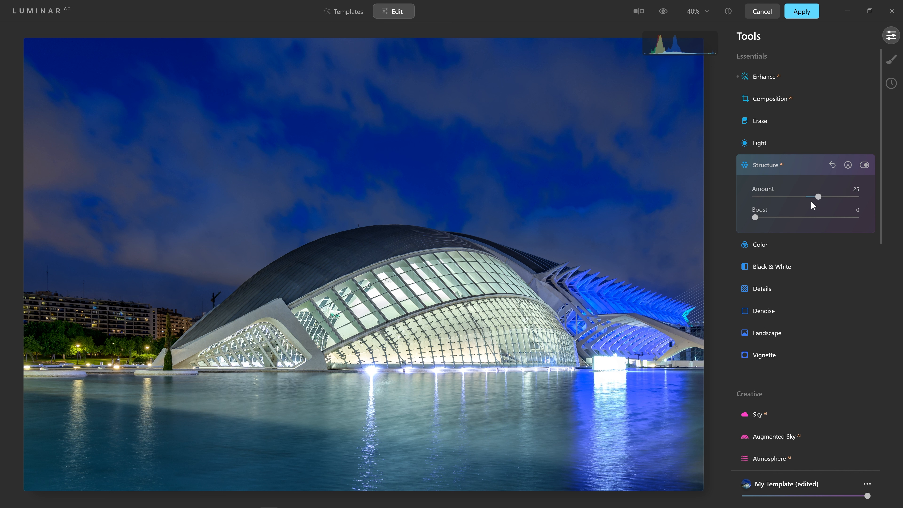
pyautogui.click(848, 165)
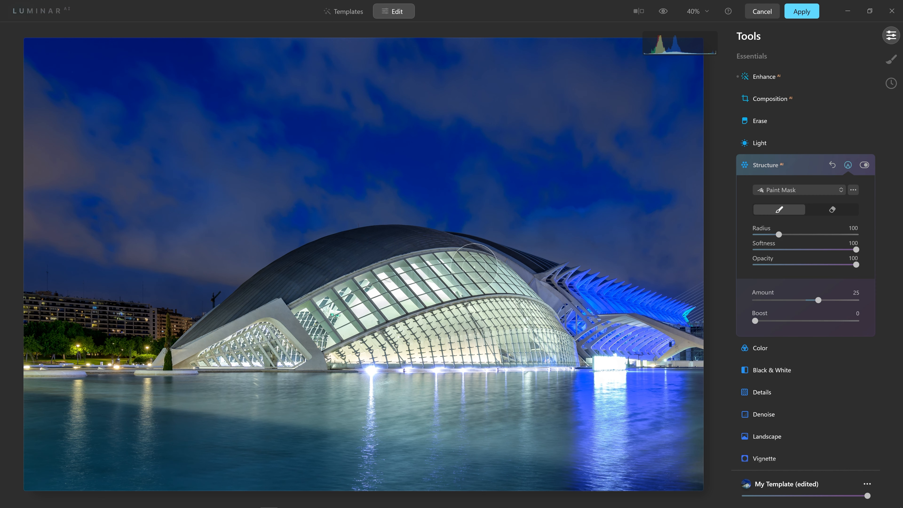
pyautogui.moveTo(224, 333)
pyautogui.mouseDown()
pyautogui.moveTo(283, 337)
pyautogui.moveTo(549, 320)
pyautogui.moveTo(243, 352)
pyautogui.moveTo(601, 349)
pyautogui.moveTo(615, 312)
pyautogui.moveTo(559, 304)
pyautogui.moveTo(626, 333)
pyautogui.mouseUp()
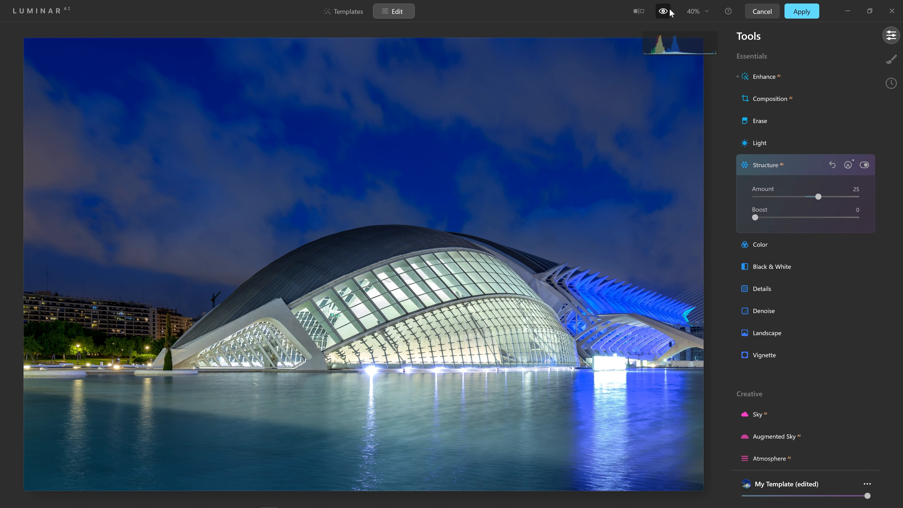
pyautogui.click(666, 11)
# Erase the crane beside the building's left end with the Erase tool
pyautogui.click(756, 120)
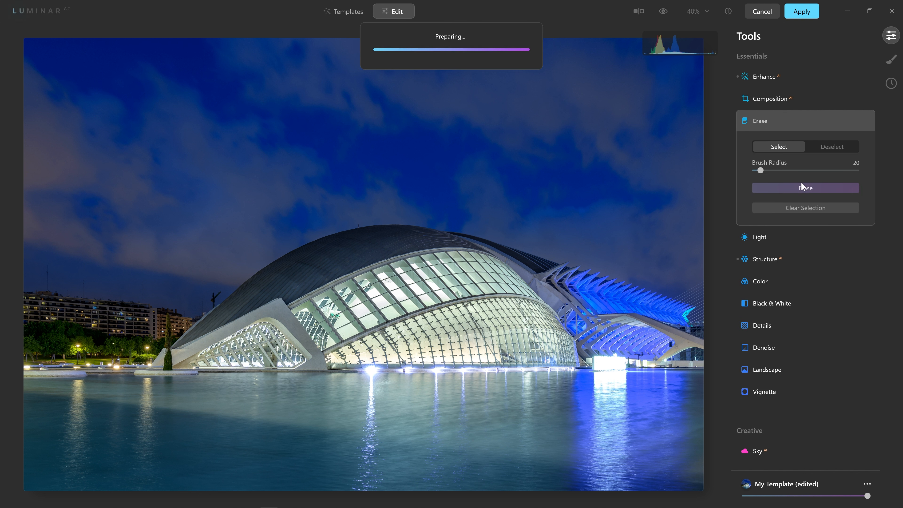
pyautogui.moveTo(221, 295); pyautogui.dragTo(212, 303)
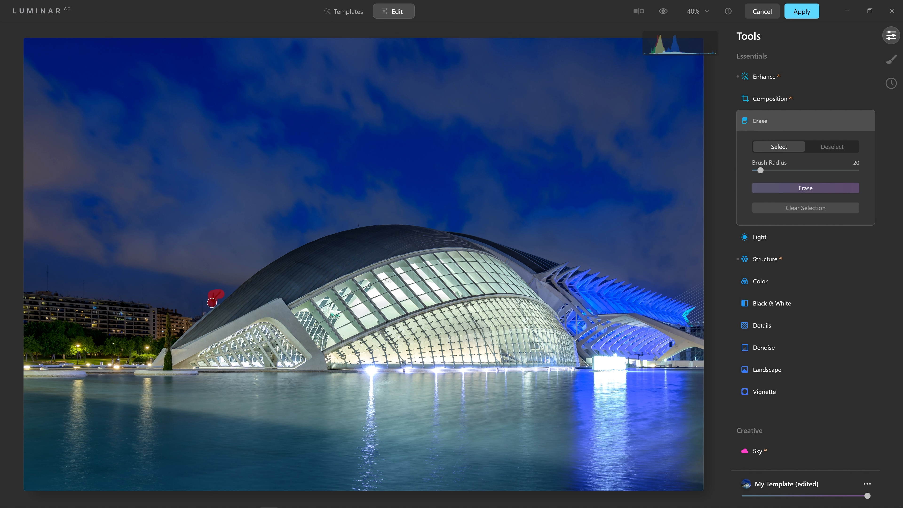
pyautogui.click(791, 188)
# Open Sky AI and filter the sky selection to the Into the Night category
pyautogui.scroll(-3, 773, 309)
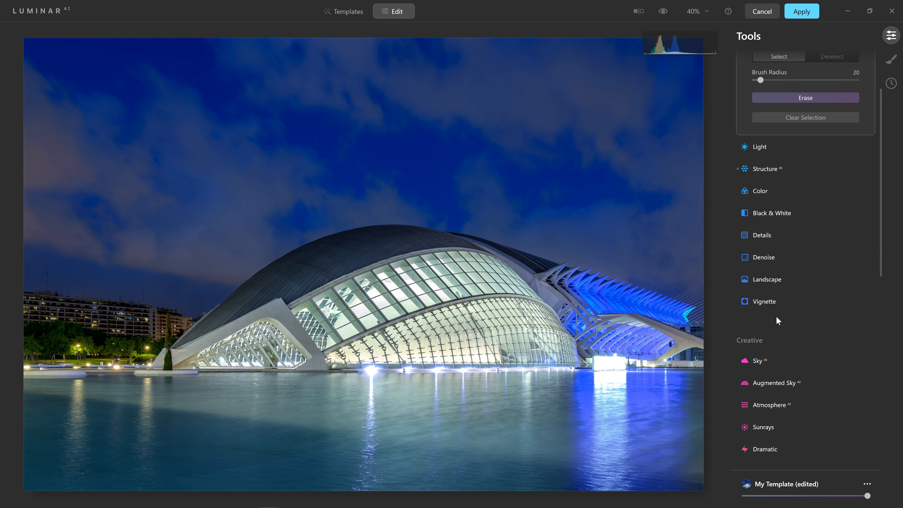
pyautogui.click(759, 361)
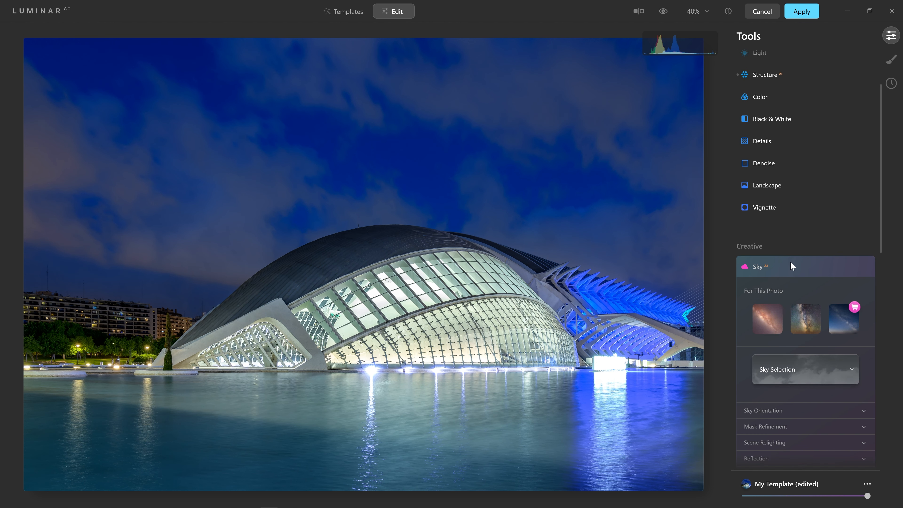
pyautogui.click(802, 362)
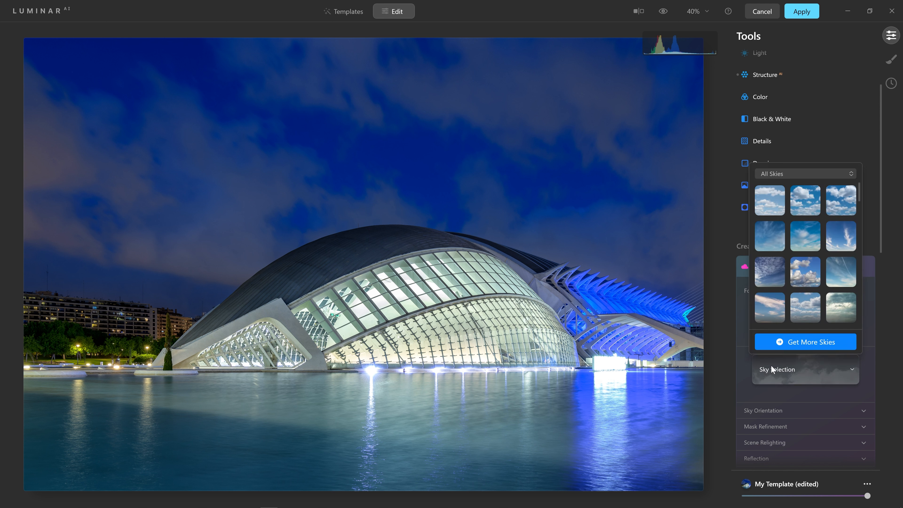
pyautogui.click(788, 173)
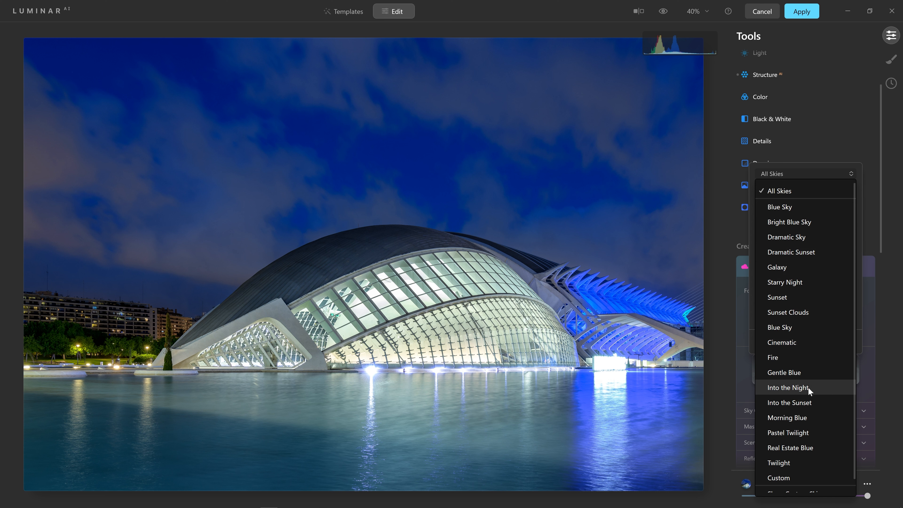
pyautogui.click(793, 388)
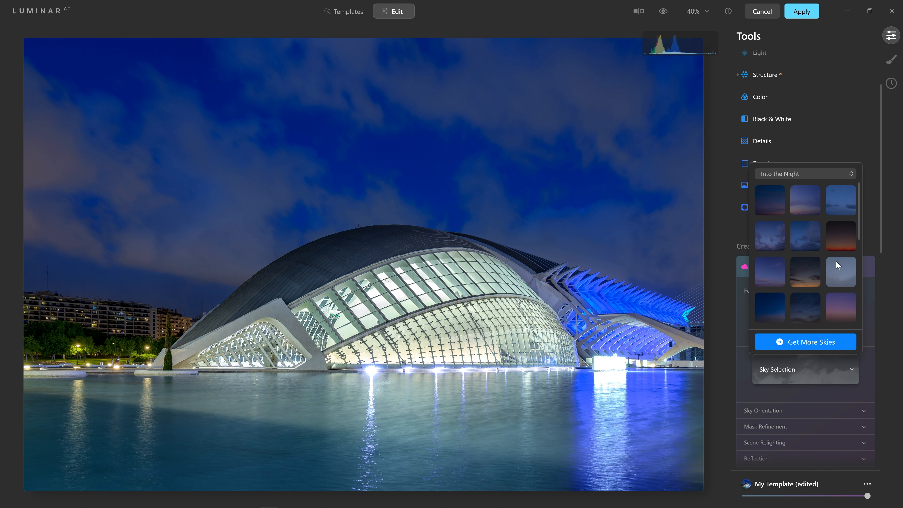
# Replace the sky with ssk-into-the-night-26 from the Into the Night skies
pyautogui.scroll(-5, 850, 271)
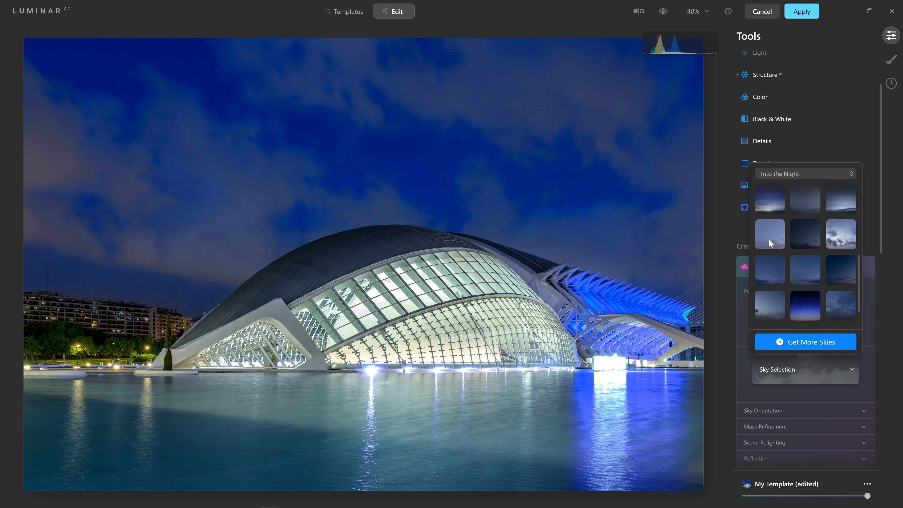
pyautogui.click(770, 210)
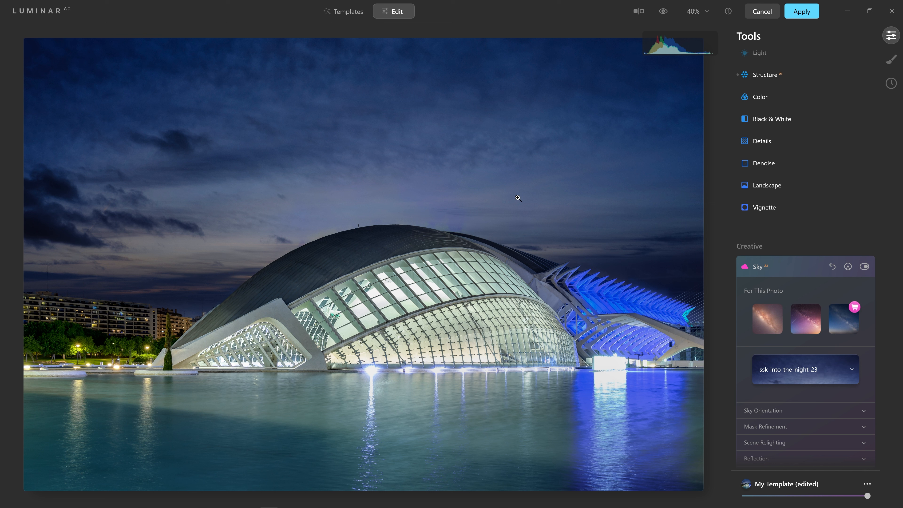
pyautogui.click(828, 368)
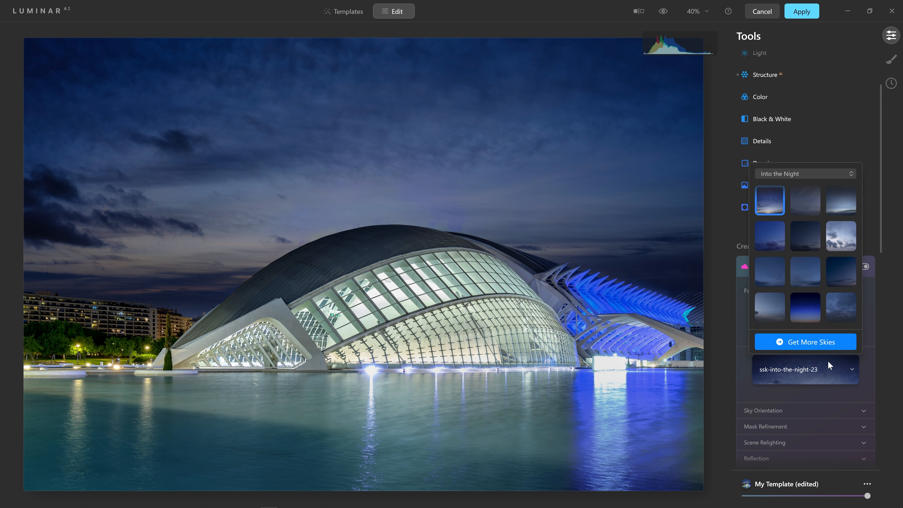
pyautogui.click(777, 235)
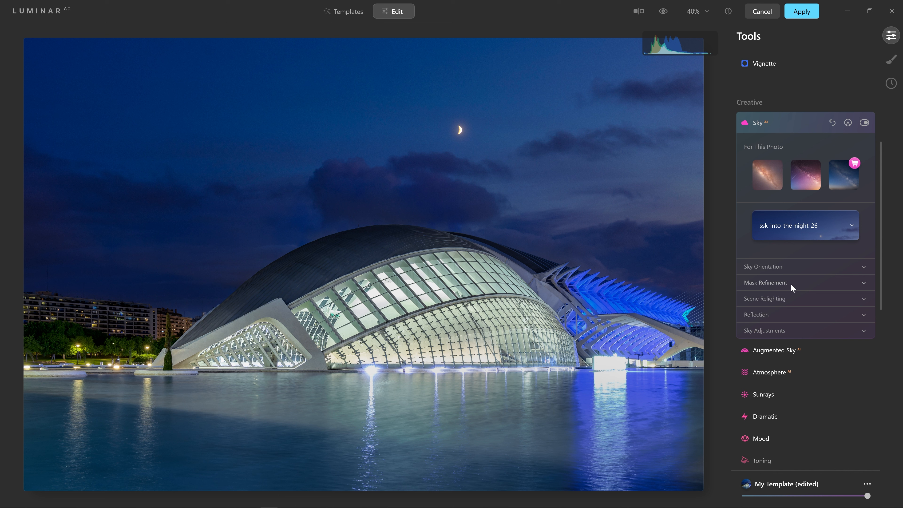
# Set the replacement sky's Warmth to −45 and Brightness to 52 under Sky Adjustments
pyautogui.click(799, 332)
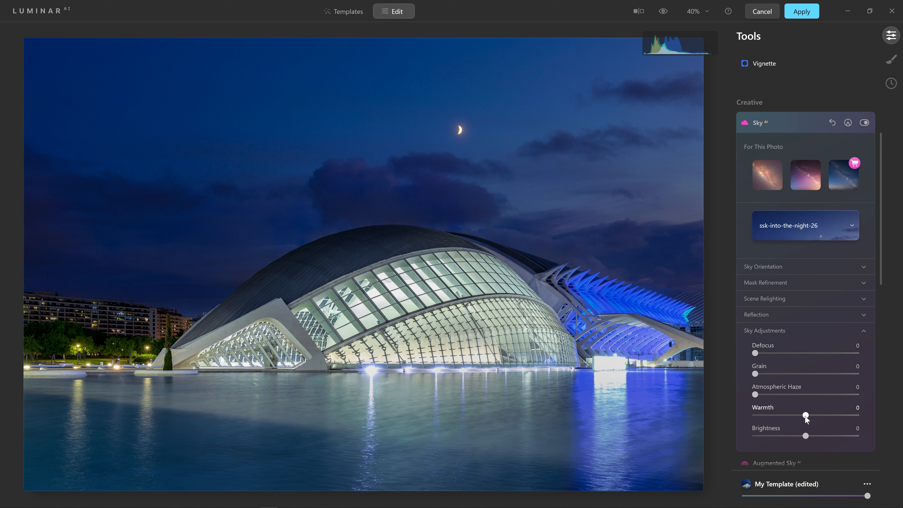
pyautogui.moveTo(805, 416); pyautogui.dragTo(794, 417)
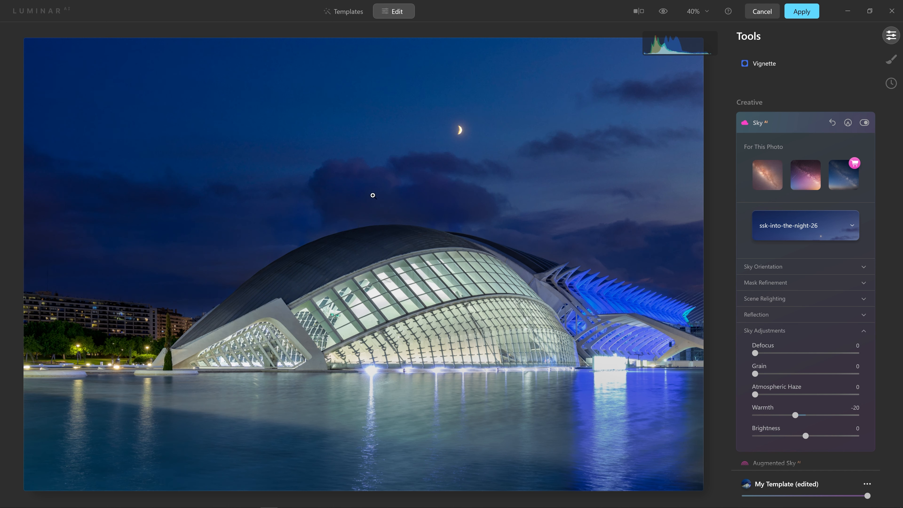
pyautogui.moveTo(795, 415); pyautogui.dragTo(783, 415)
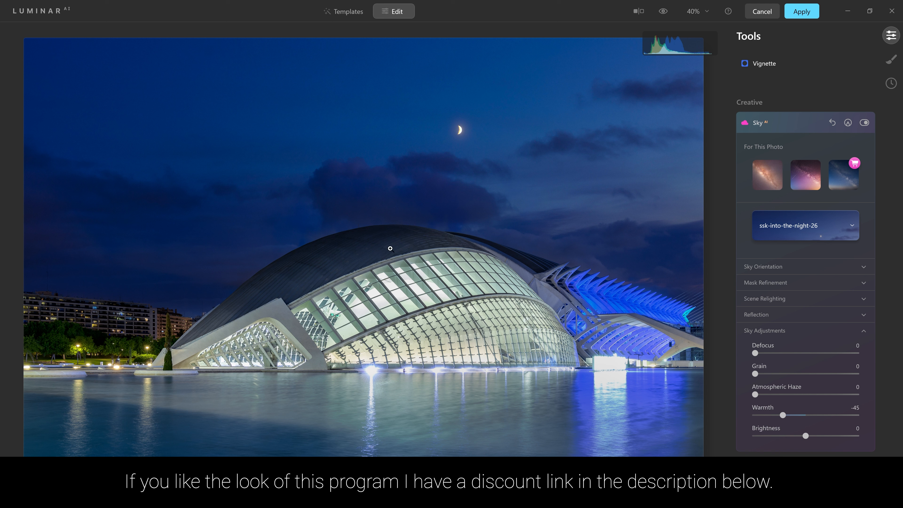
pyautogui.moveTo(805, 436); pyautogui.dragTo(832, 440)
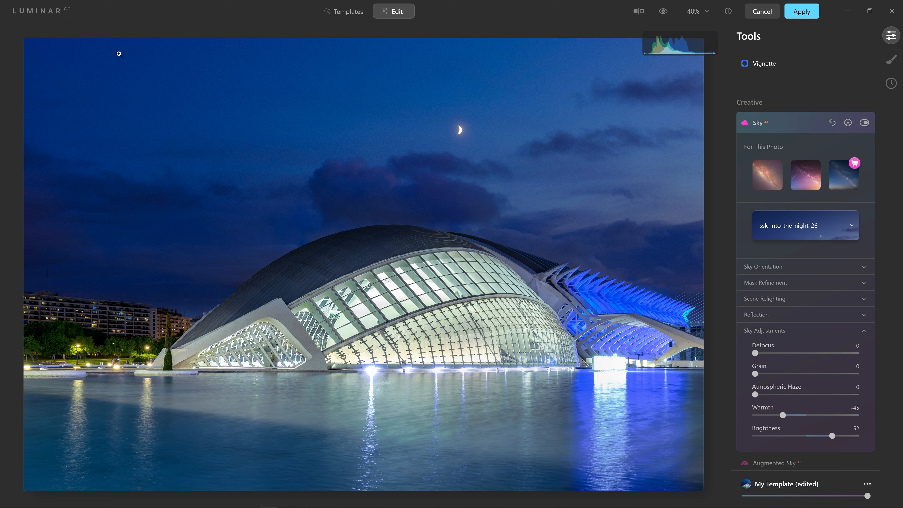
pyautogui.scroll(-8, 900, 259)
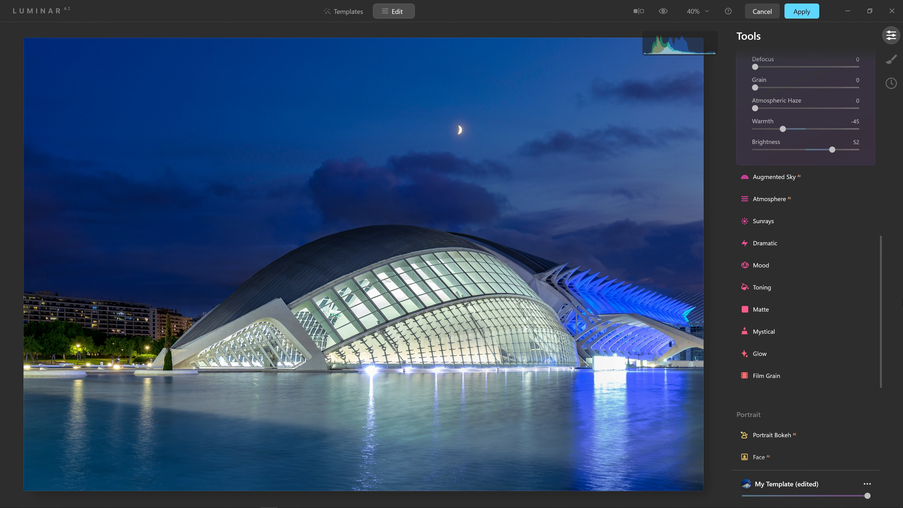
pyautogui.scroll(-3, 901, 318)
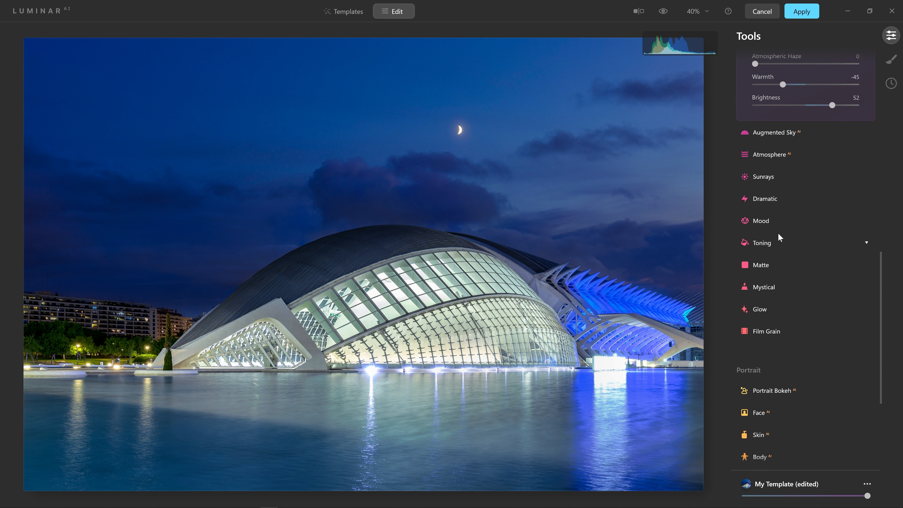
# Open Mood, try the Anaheim and Long Beach LUTs, settle on Santa Barbara, and toggle the effect off and on to compare
pyautogui.click(769, 221)
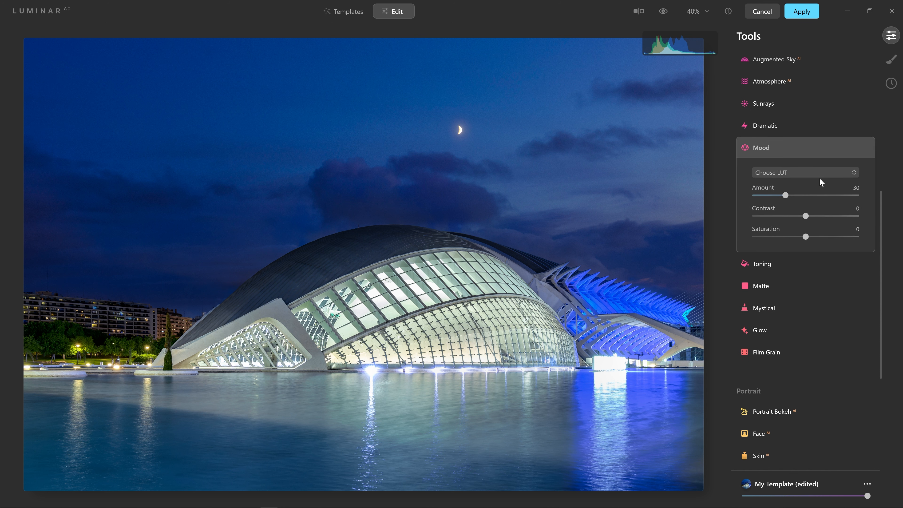
pyautogui.click(818, 173)
pyautogui.click(791, 235)
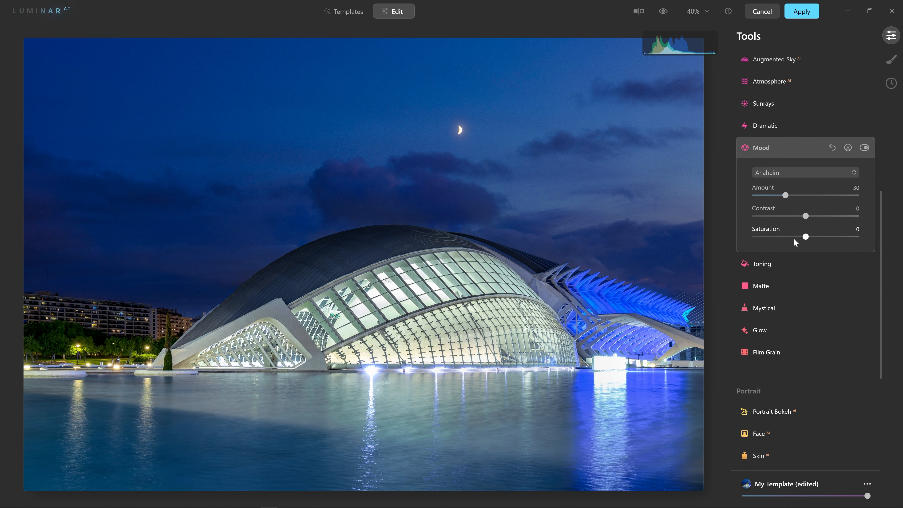
pyautogui.click(807, 173)
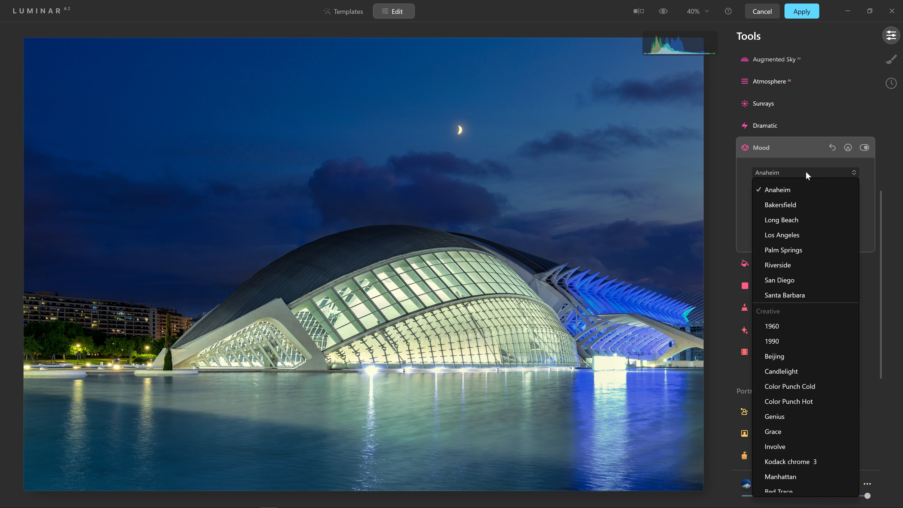
pyautogui.click(810, 220)
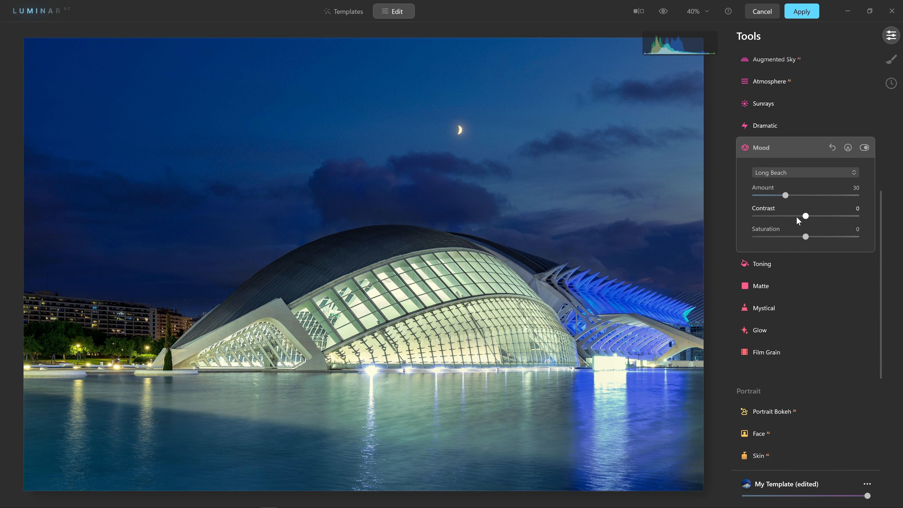
pyautogui.click(808, 174)
pyautogui.click(777, 265)
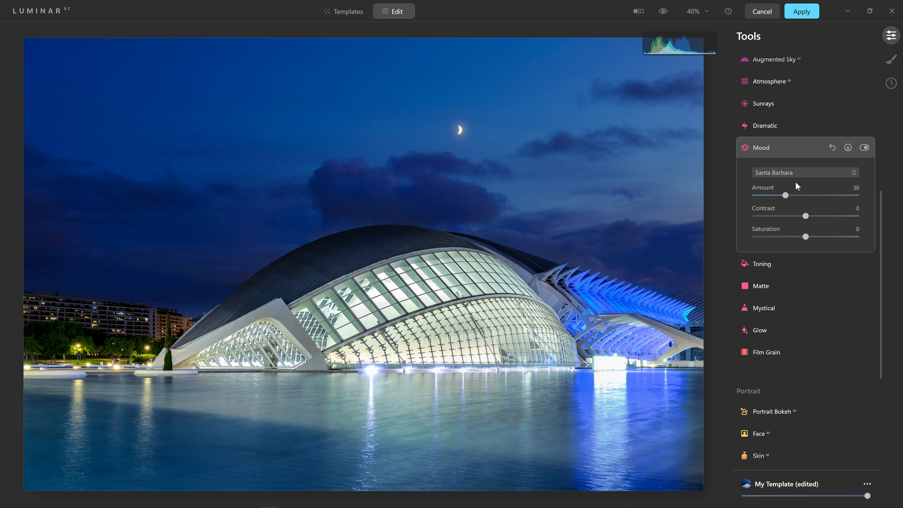
pyautogui.click(864, 147)
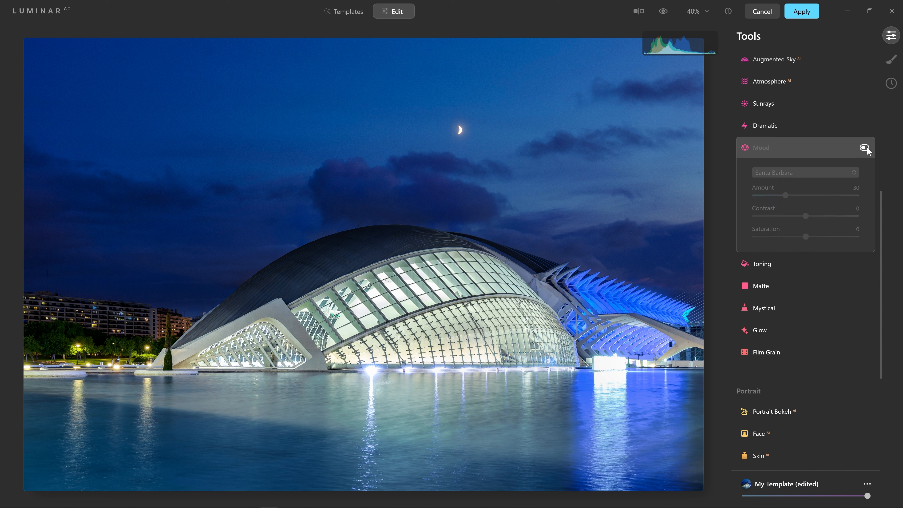
pyautogui.click(864, 148)
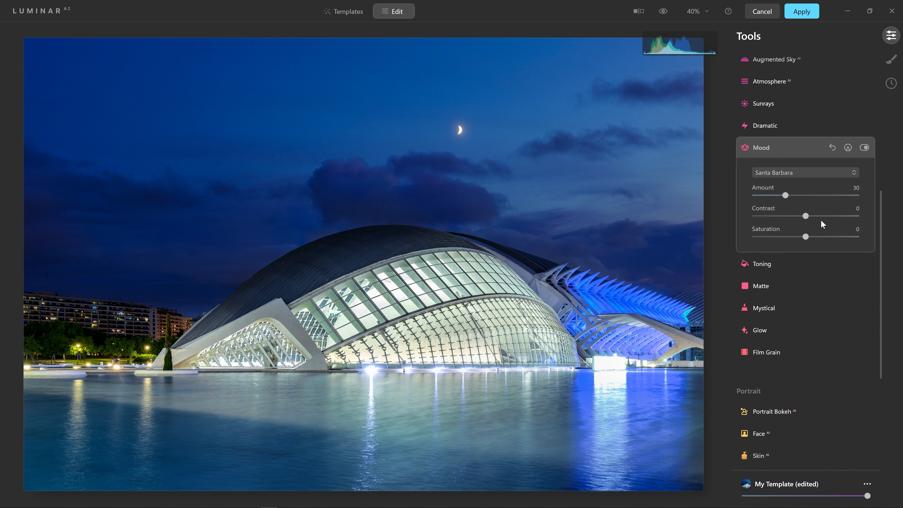
# Open Mystical and set its Amount to 10
pyautogui.click(780, 308)
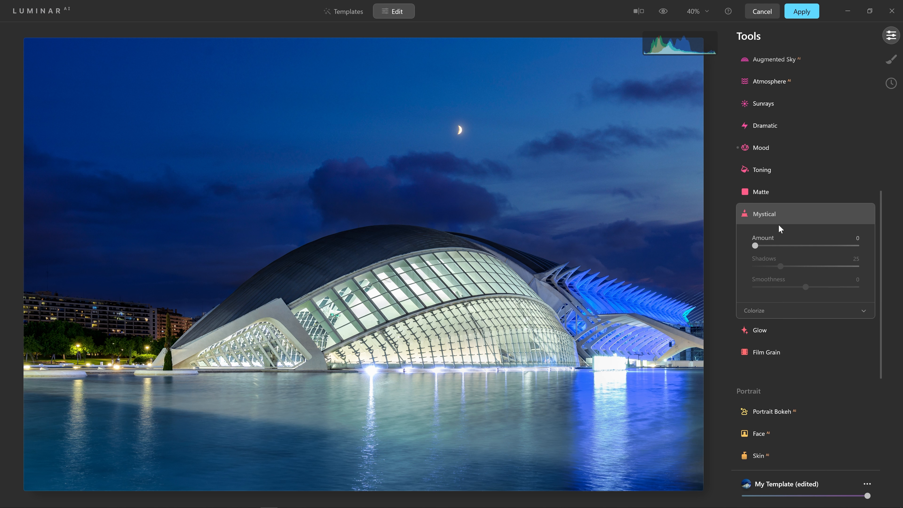
pyautogui.moveTo(755, 245); pyautogui.dragTo(861, 251)
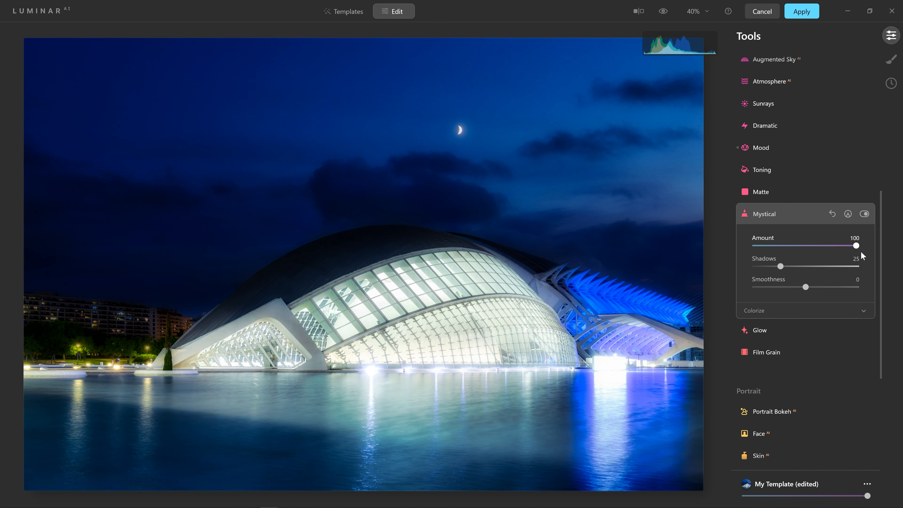
pyautogui.moveTo(856, 248); pyautogui.dragTo(766, 248)
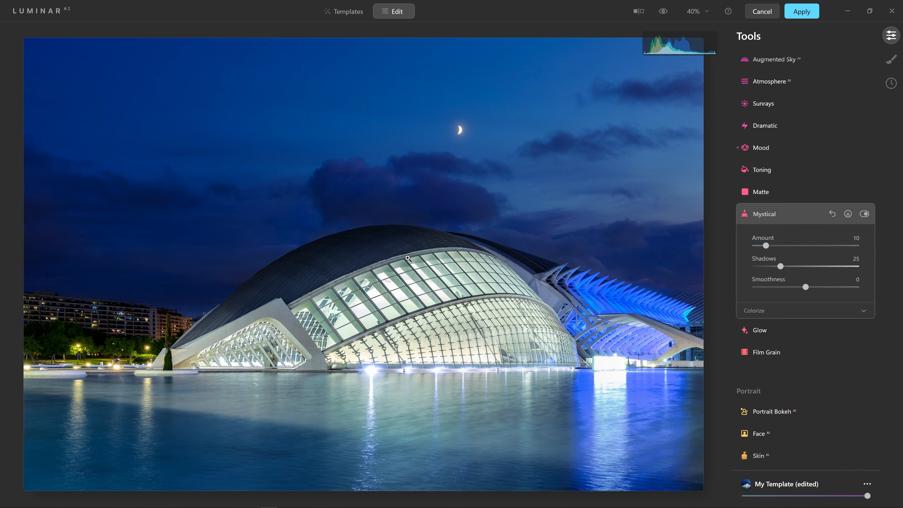
# Zoom in on the building and toggle Mystical off and on to inspect its effect
pyautogui.click(433, 285)
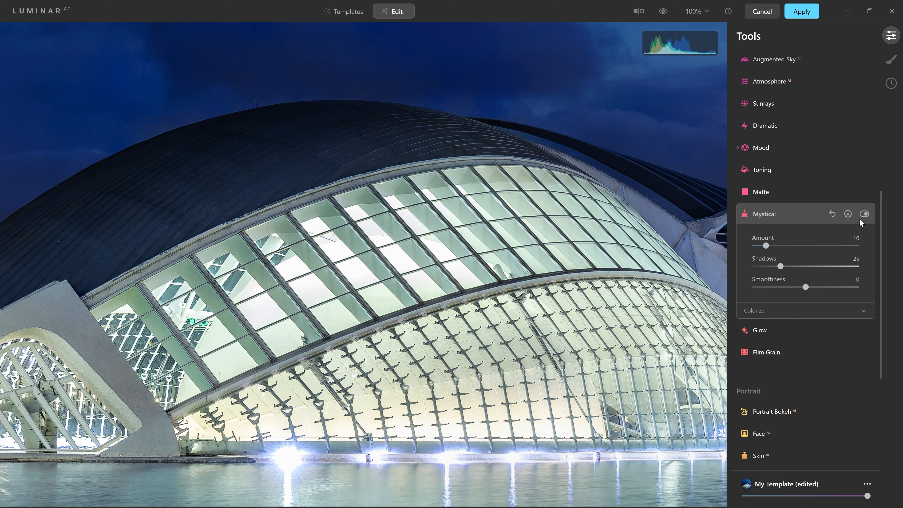
pyautogui.click(867, 215)
pyautogui.click(867, 215)
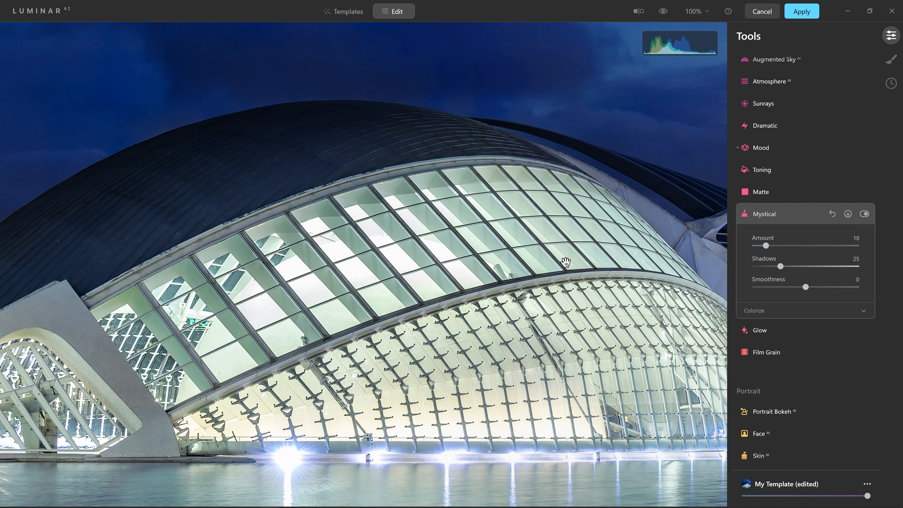
pyautogui.click(474, 266)
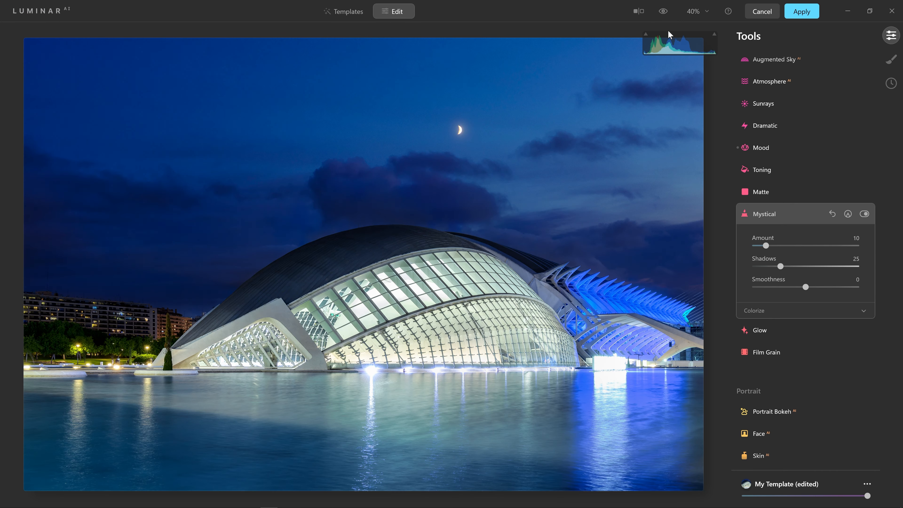
# Compare the edited image with the original in preview and before/after split view, then apply the Luminar AI edits
pyautogui.click(662, 18)
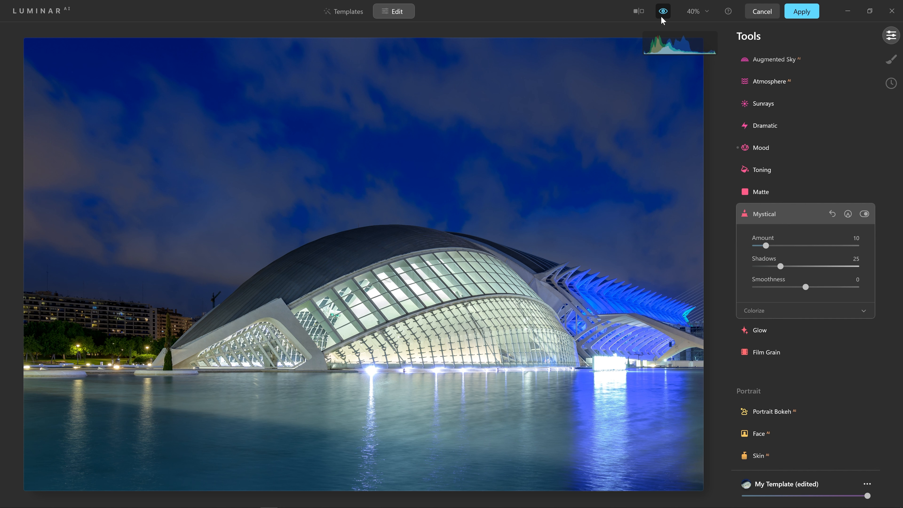
pyautogui.click(662, 12)
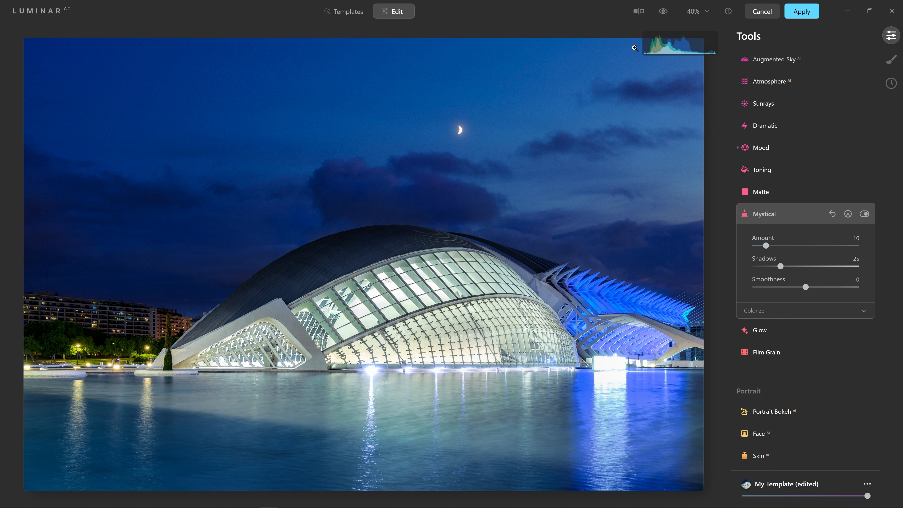
pyautogui.click(639, 11)
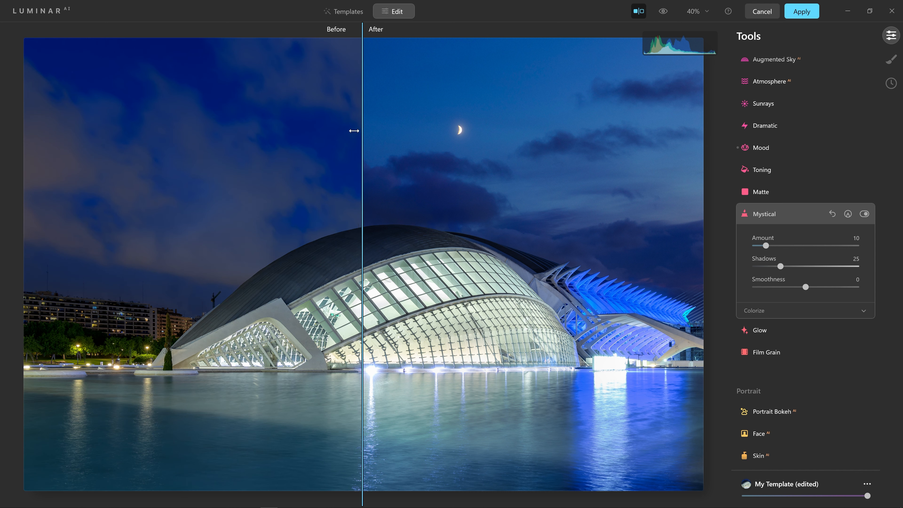
pyautogui.moveTo(357, 132); pyautogui.dragTo(634, 150)
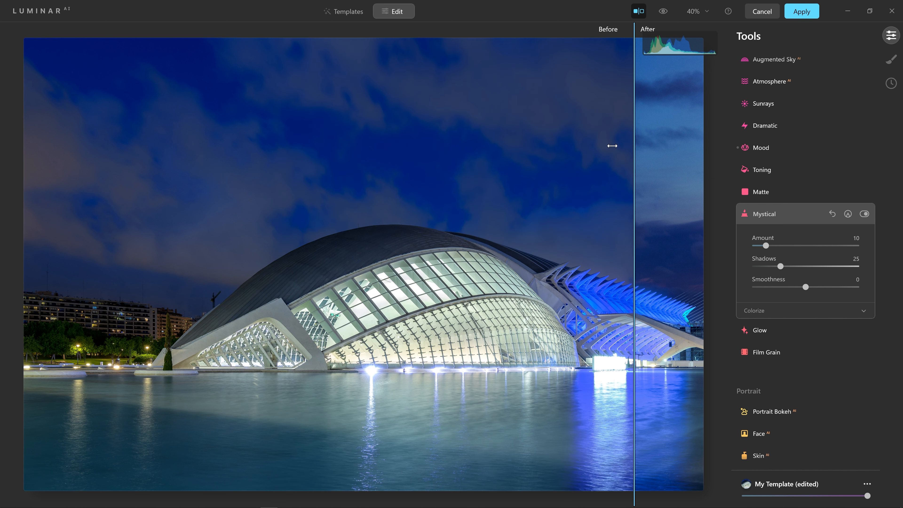
pyautogui.moveTo(566, 153); pyautogui.dragTo(110, 192)
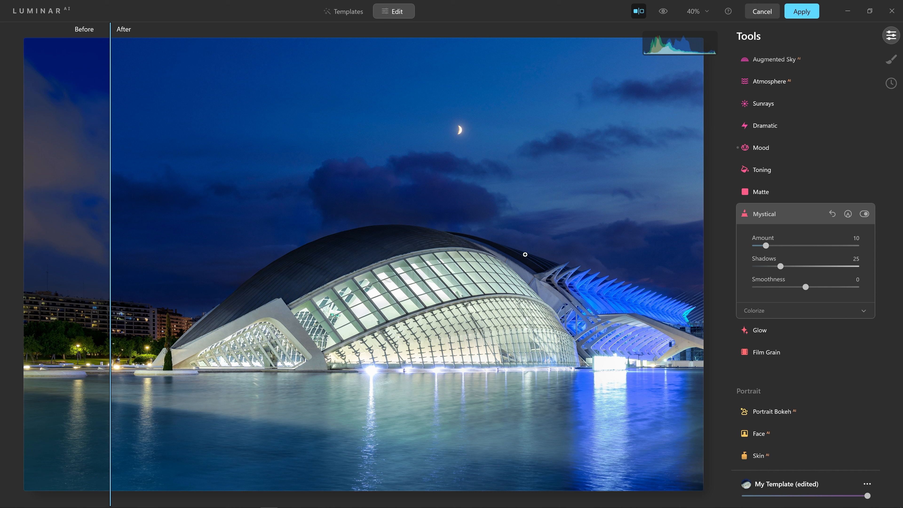
pyautogui.moveTo(262, 166); pyautogui.dragTo(419, 201)
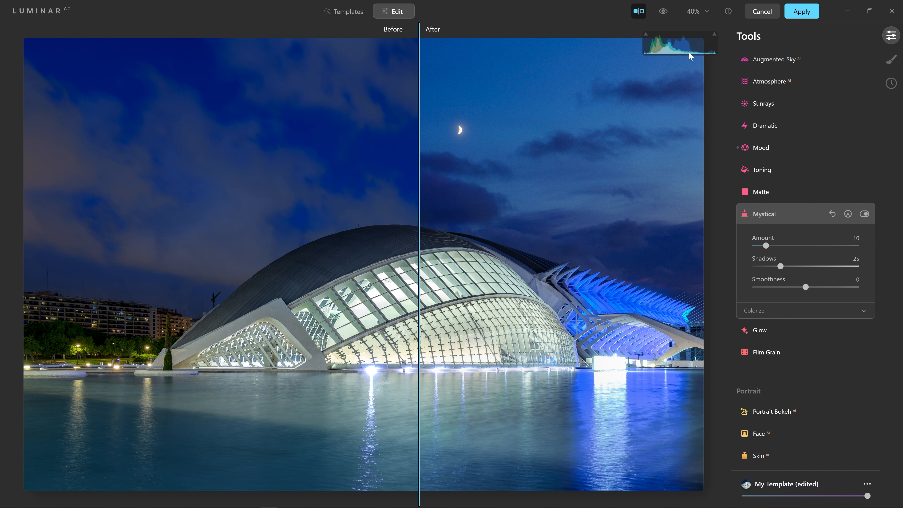
pyautogui.click(800, 11)
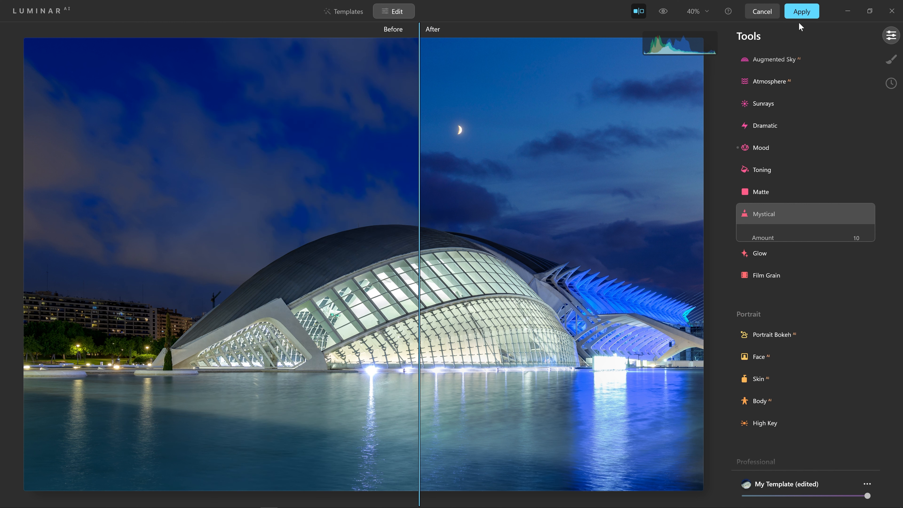